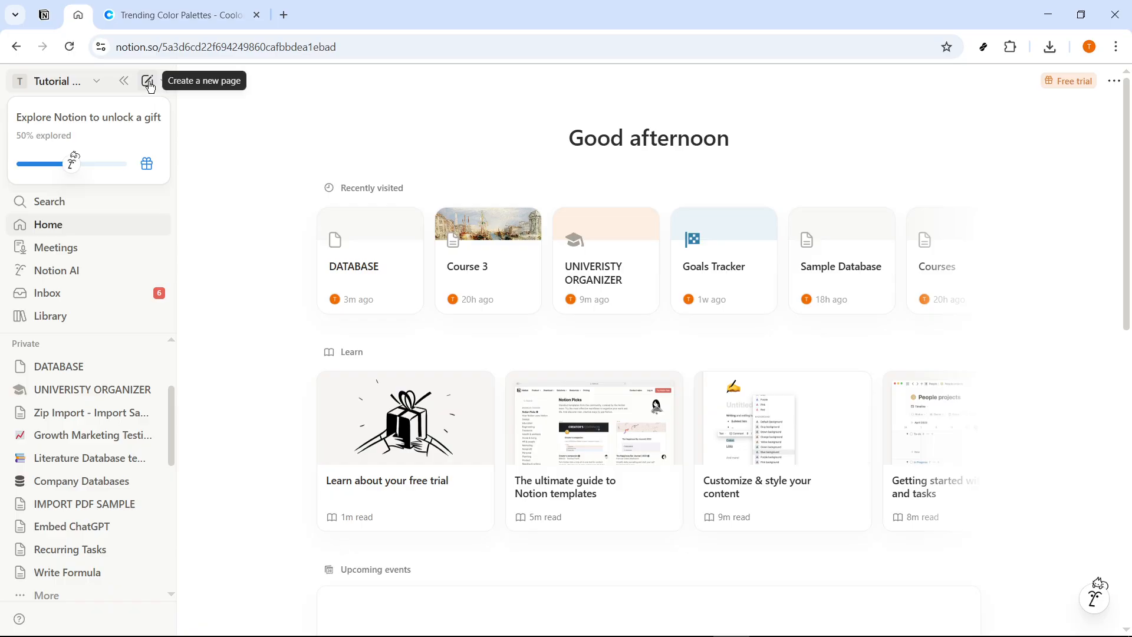
Create a new page titled "Custom Code" and move into its empty body.
{"action": "left_click", "coordinate": [148, 82]}
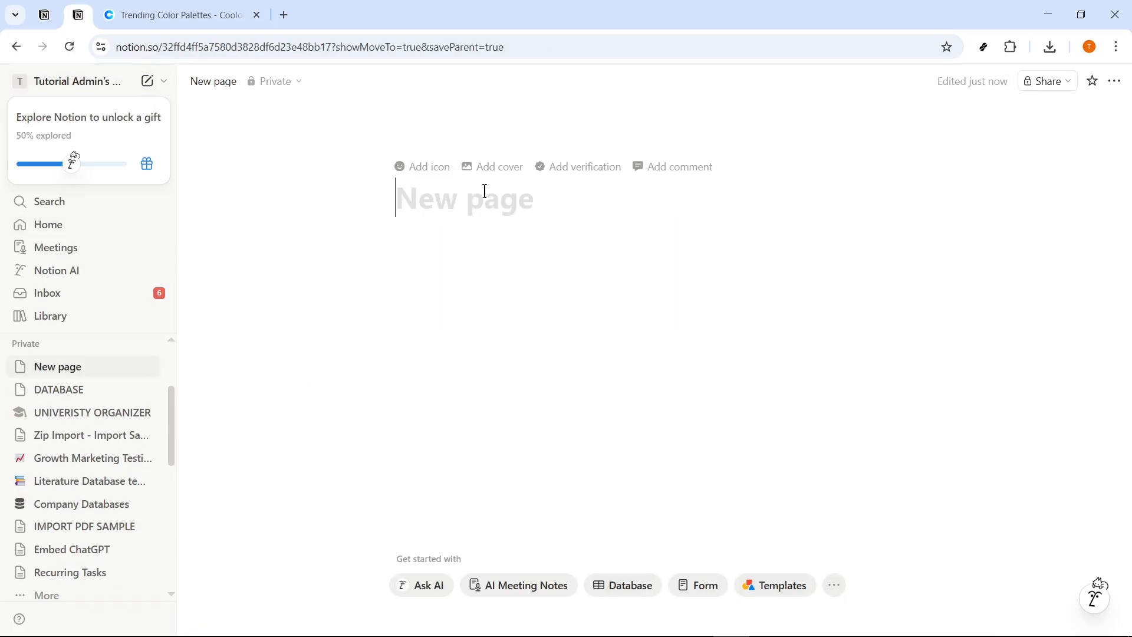
{"action": "type", "text": "Custom Code"}
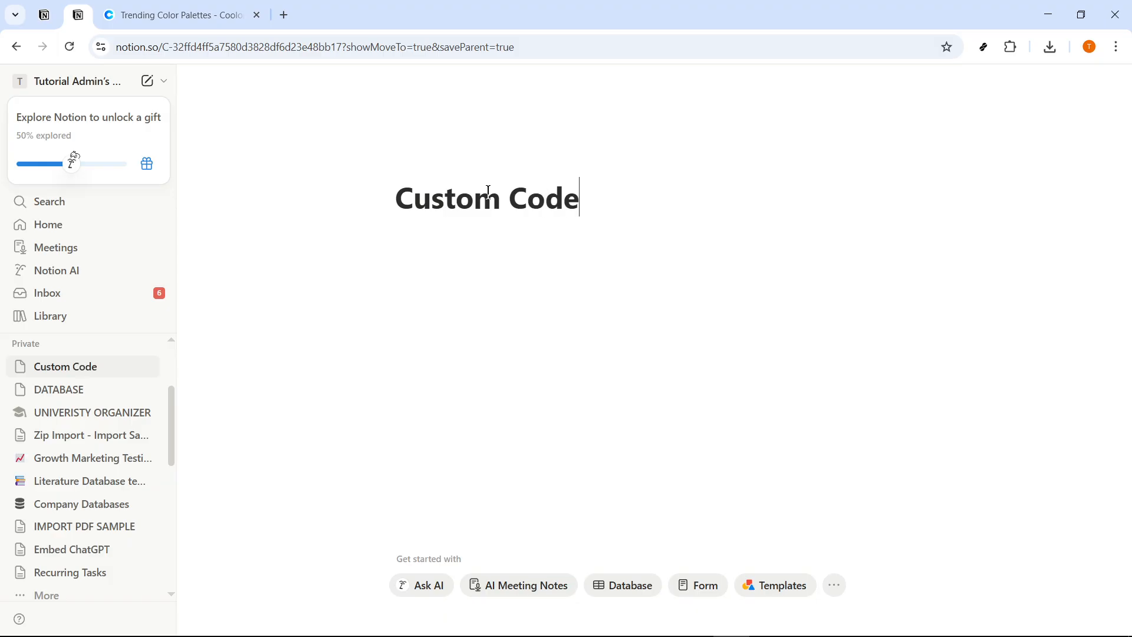
{"action": "key", "text": "Return"}
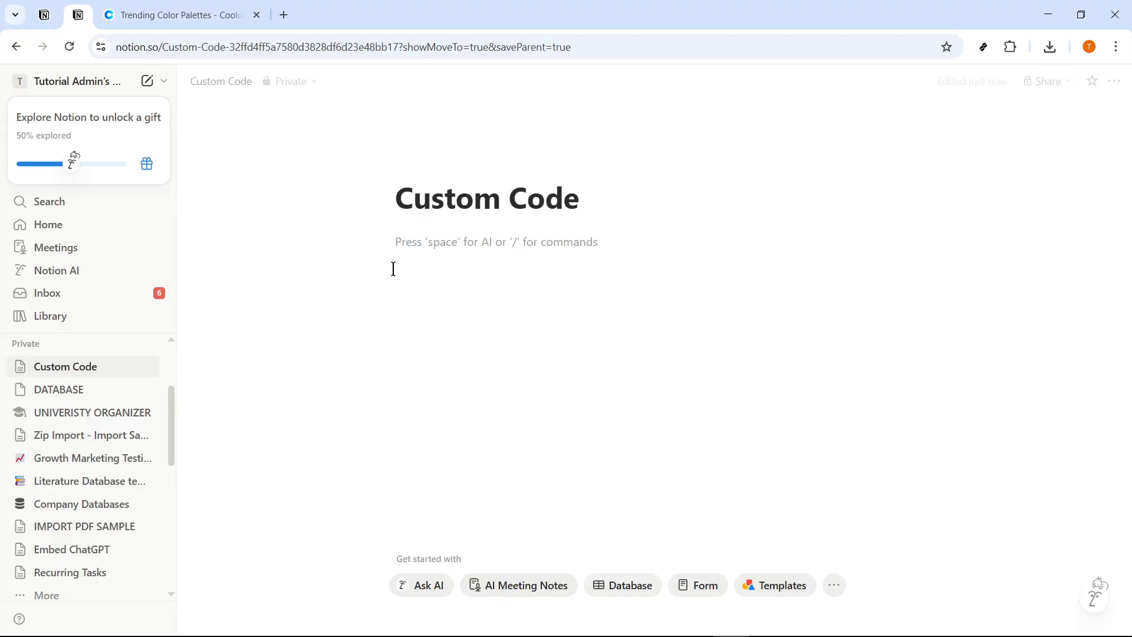
{"action": "key", "text": "Escape"}
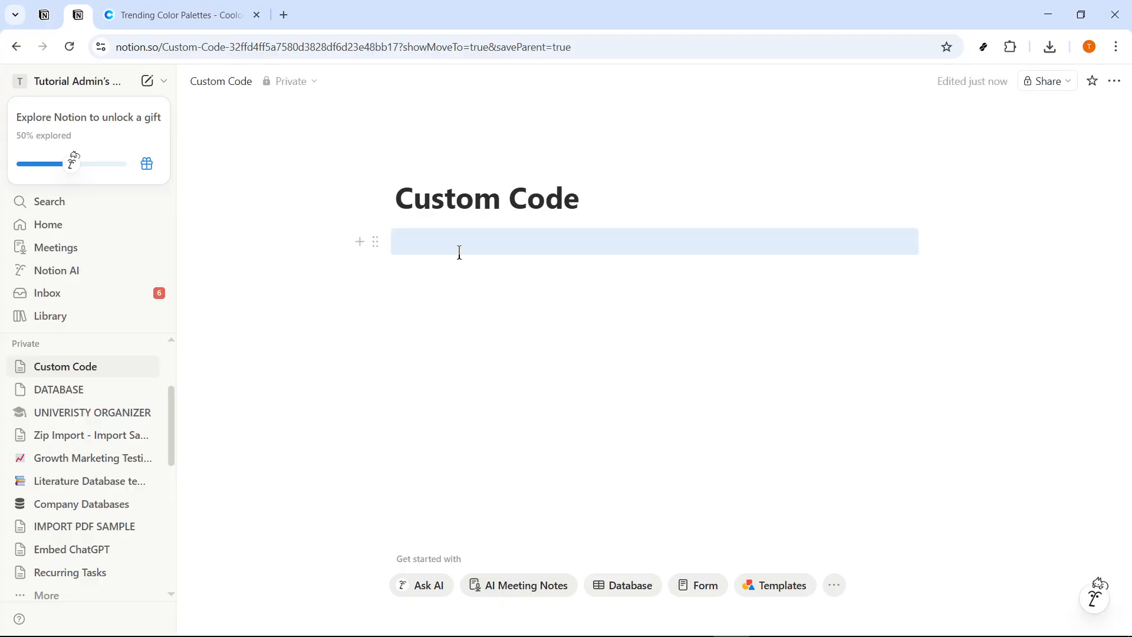
Add two separate lines reading "CHANGE THIS COLOR" to the page body, followed by an empty line.
{"action": "type", "text": "CHANGE THIS COLOR"}
{"action": "left_click", "coordinate": [499, 301]}
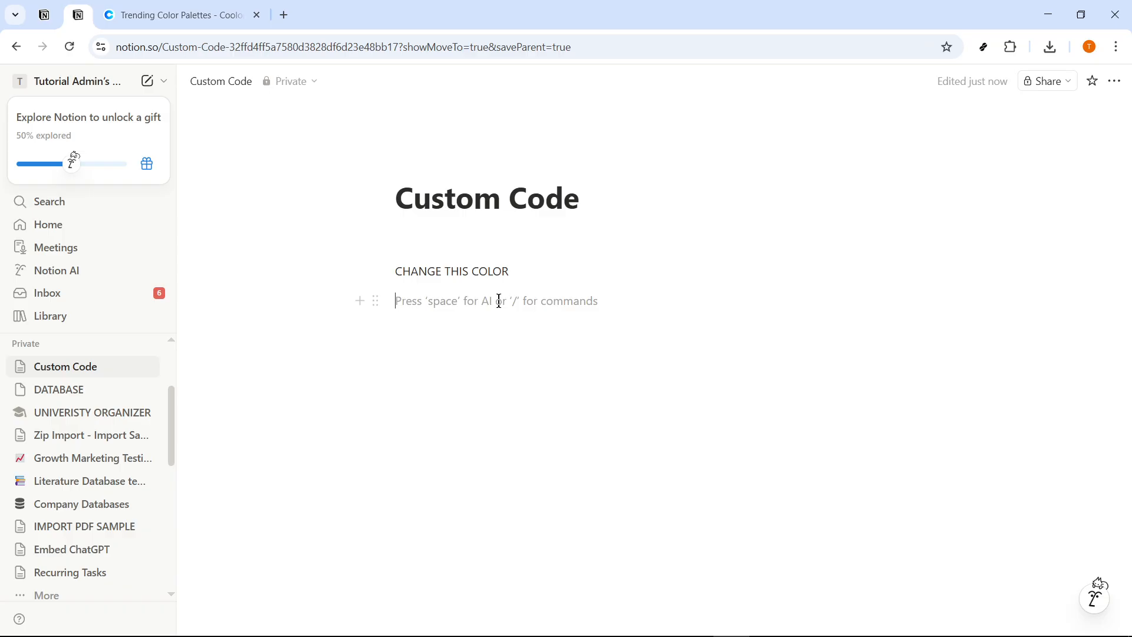
{"action": "left_click", "coordinate": [458, 249]}
{"action": "left_click", "coordinate": [469, 289]}
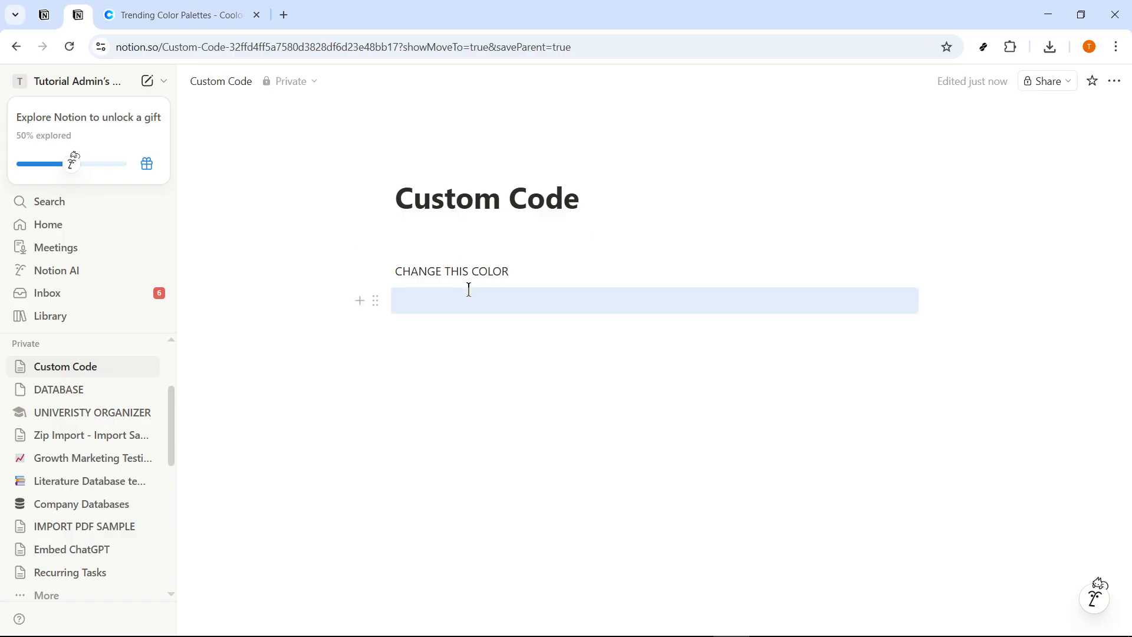
{"action": "left_click", "coordinate": [513, 279]}
{"action": "key", "text": "Return"}
{"action": "type", "text": "CHANGE THIS COLOR"}
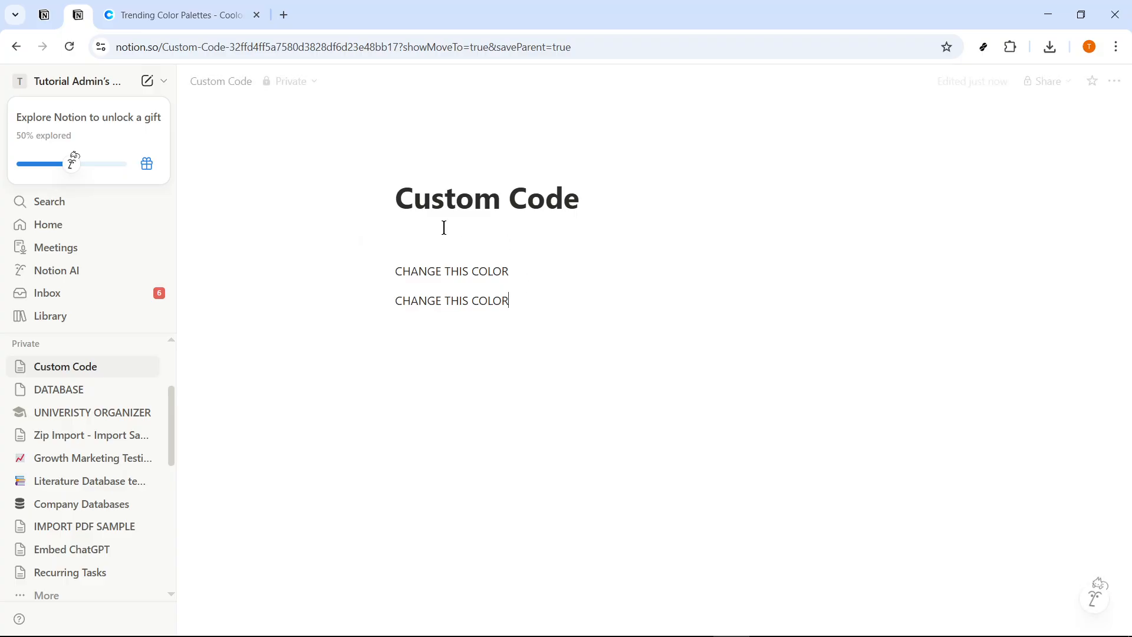
{"action": "key", "text": "Return"}
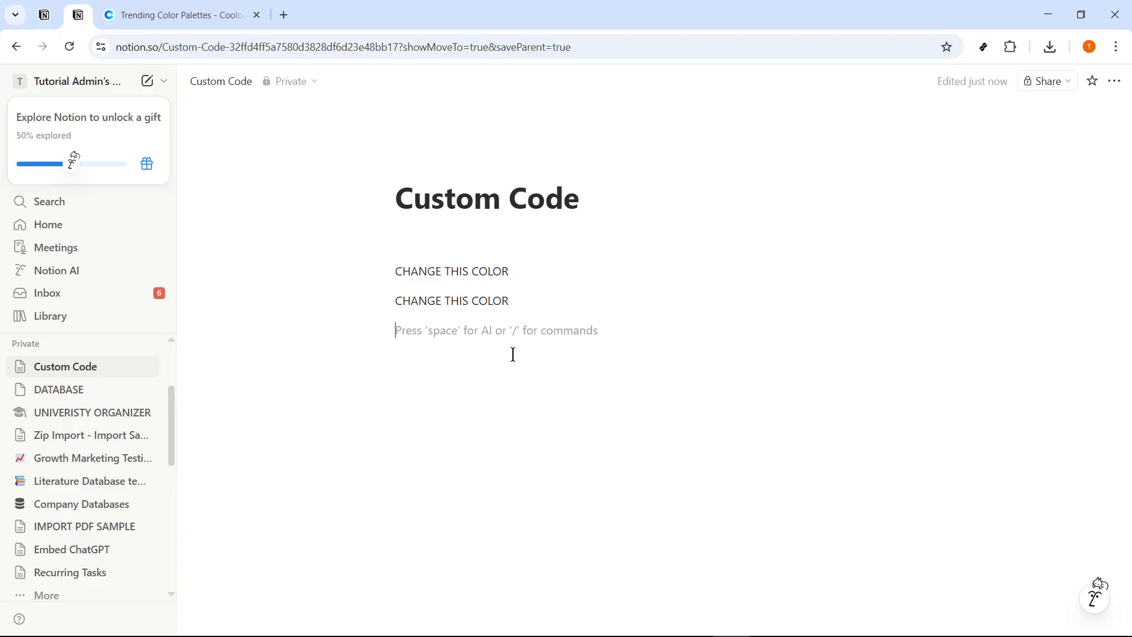
Convert the word "COLOR" in the first line to an inline equation and enclose it in curly braces.
{"action": "left_click_drag", "start_coordinate": [511, 270], "coordinate": [472, 273]}
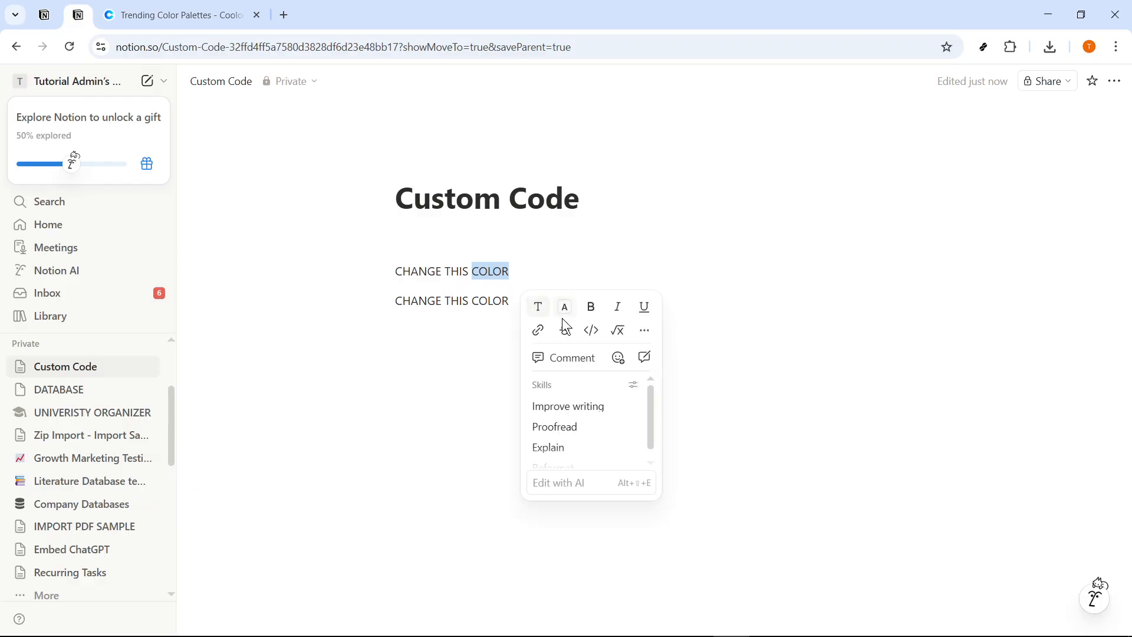
{"action": "left_click", "coordinate": [620, 332]}
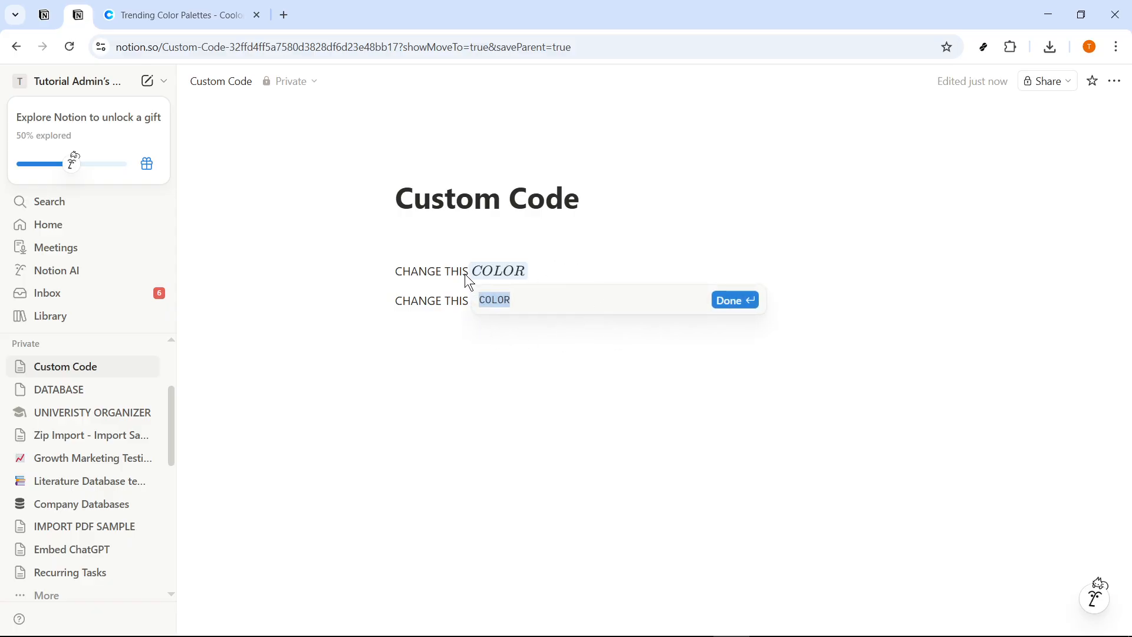
{"action": "left_click", "coordinate": [519, 300]}
{"action": "left_click", "coordinate": [480, 300]}
{"action": "type", "text": "{"}
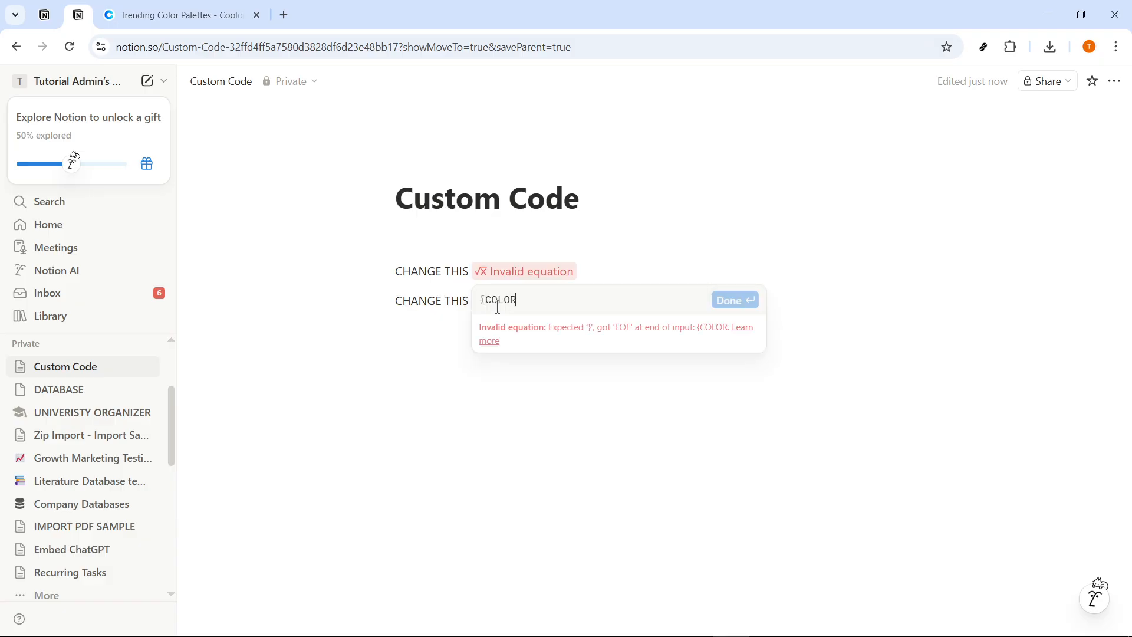
{"action": "type", "text": "}"}
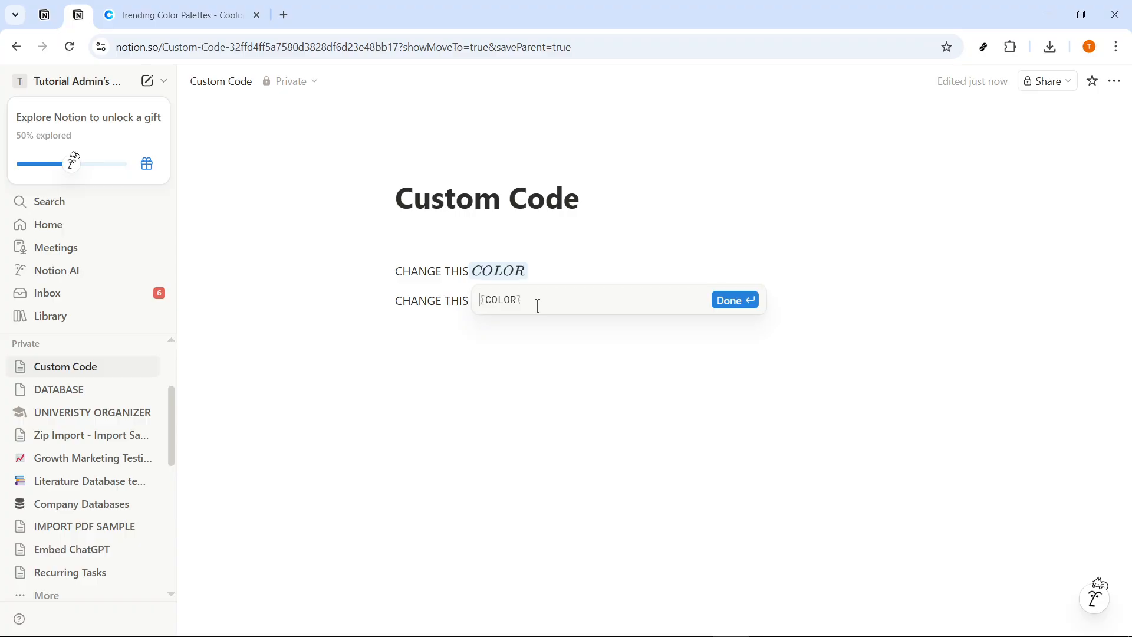
{"action": "left_click_drag", "start_coordinate": [538, 306], "coordinate": [476, 305]}
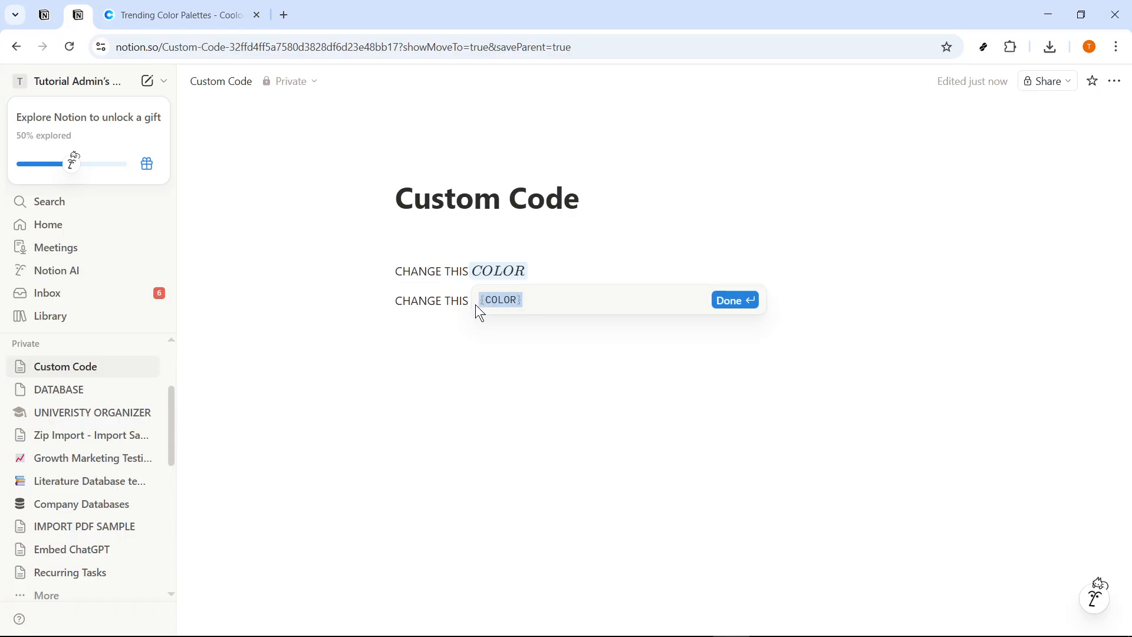
{"action": "left_click", "coordinate": [540, 302]}
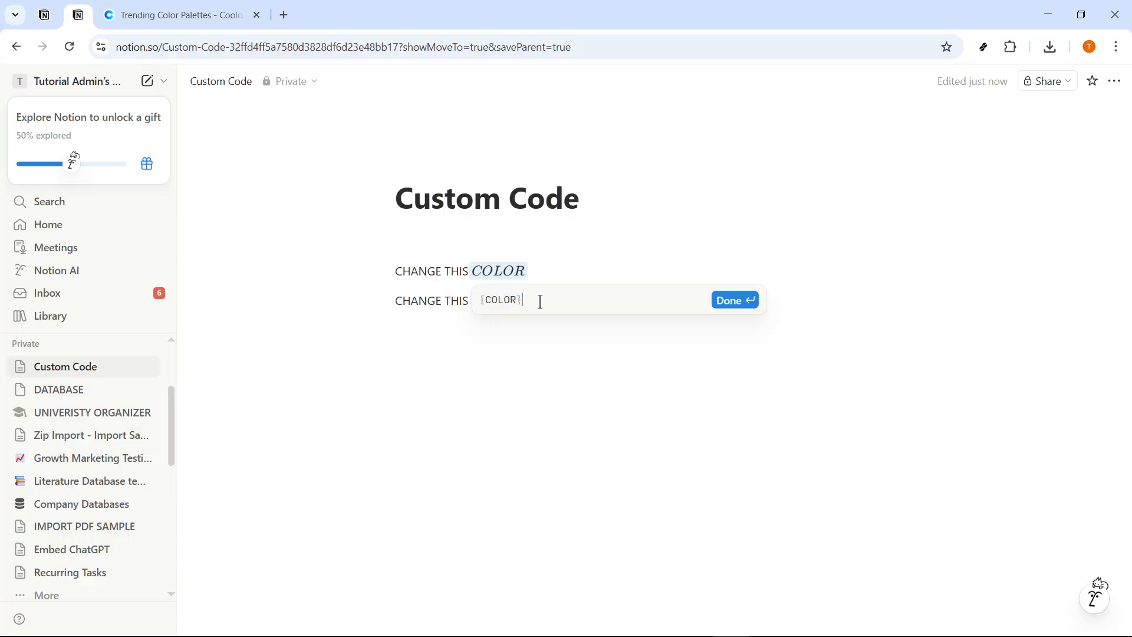
Insert the command \color{} with empty braces in front of {COLOR} in the equation.
{"action": "left_click", "coordinate": [484, 303]}
{"action": "type", "text": "\\cp"}
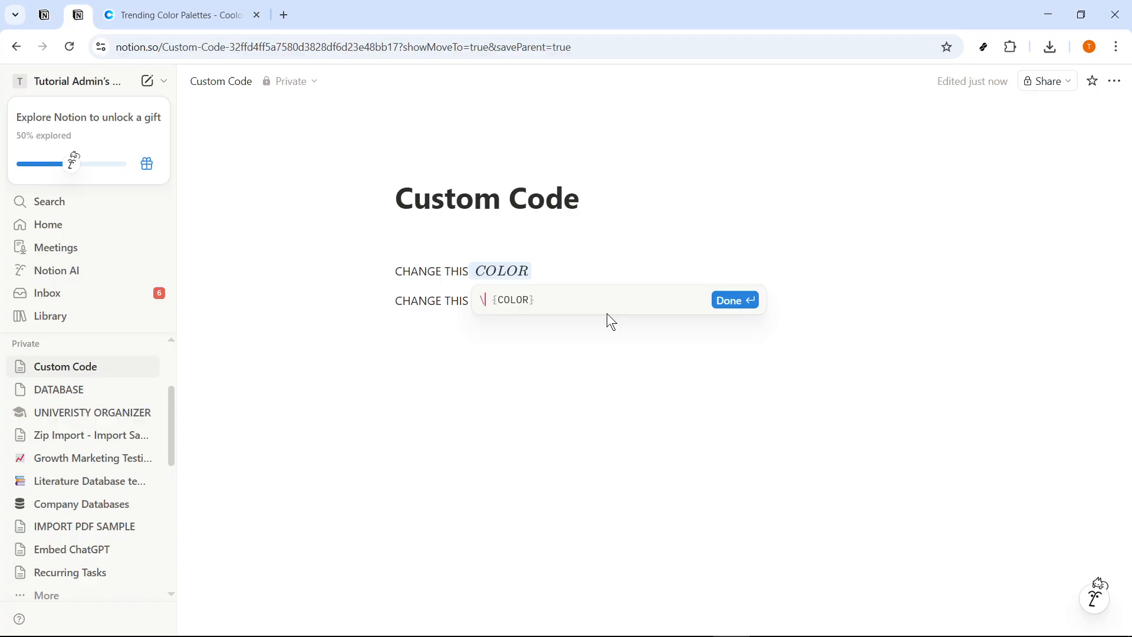
{"action": "key", "text": "BackSpace"}
{"action": "type", "text": "olor"}
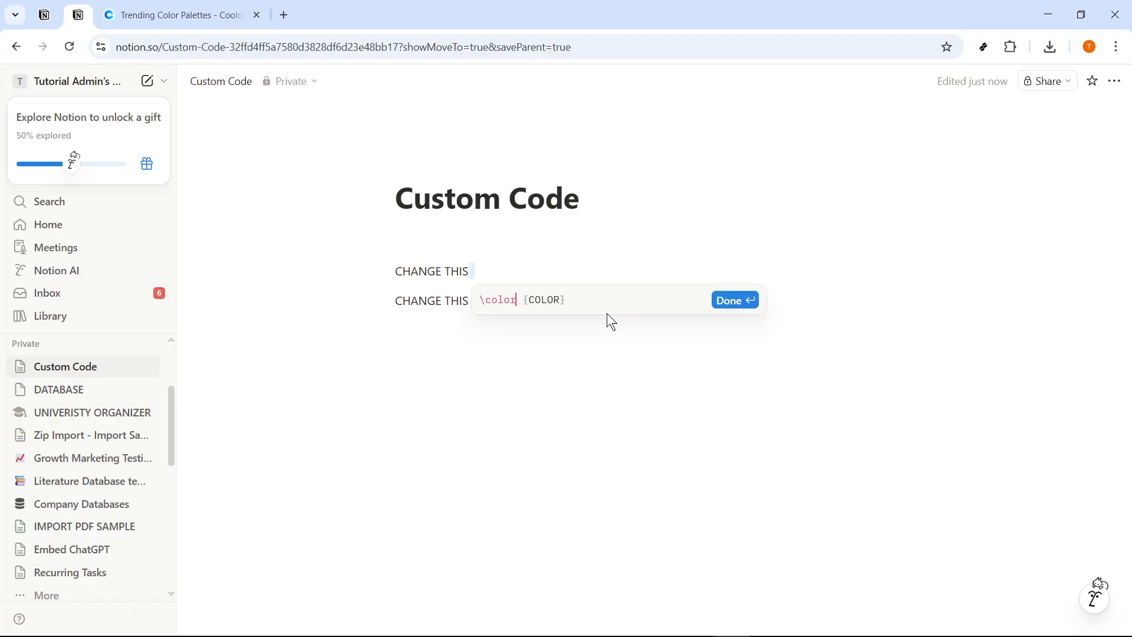
{"action": "type", "text": "{}"}
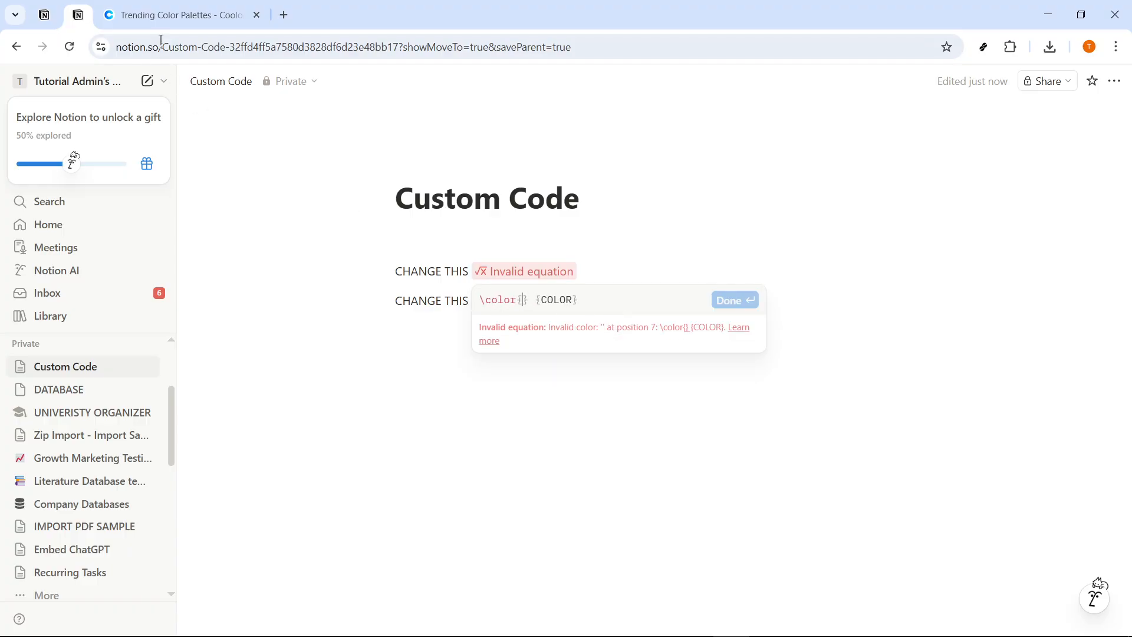
Copy the dark red of the Fiery Ocean palette from Coolors, enter it as #780000 in the \color braces in Notion, and finish the equation.
{"action": "left_click", "coordinate": [164, 22]}
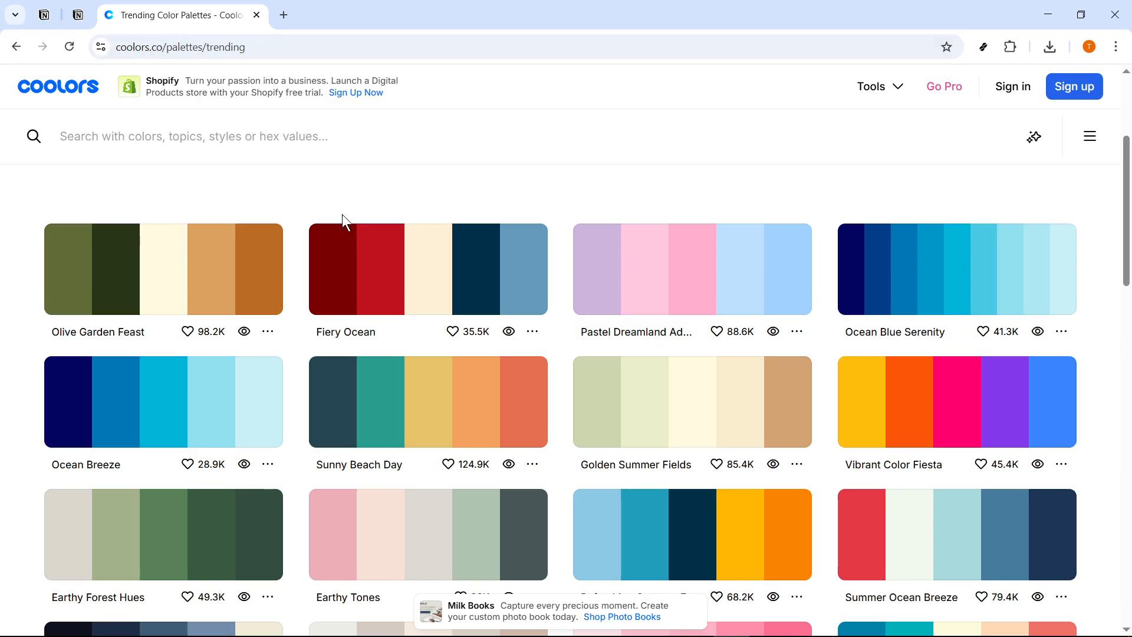
{"action": "left_click", "coordinate": [354, 277]}
{"action": "left_click", "coordinate": [76, 15]}
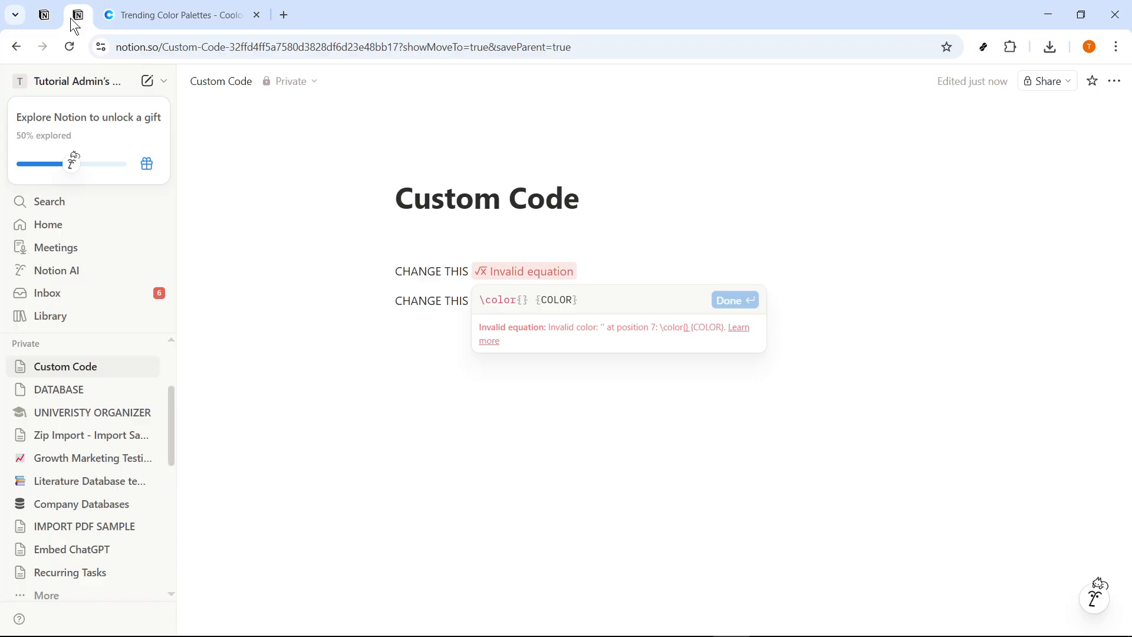
{"action": "key", "text": "ctrl+v"}
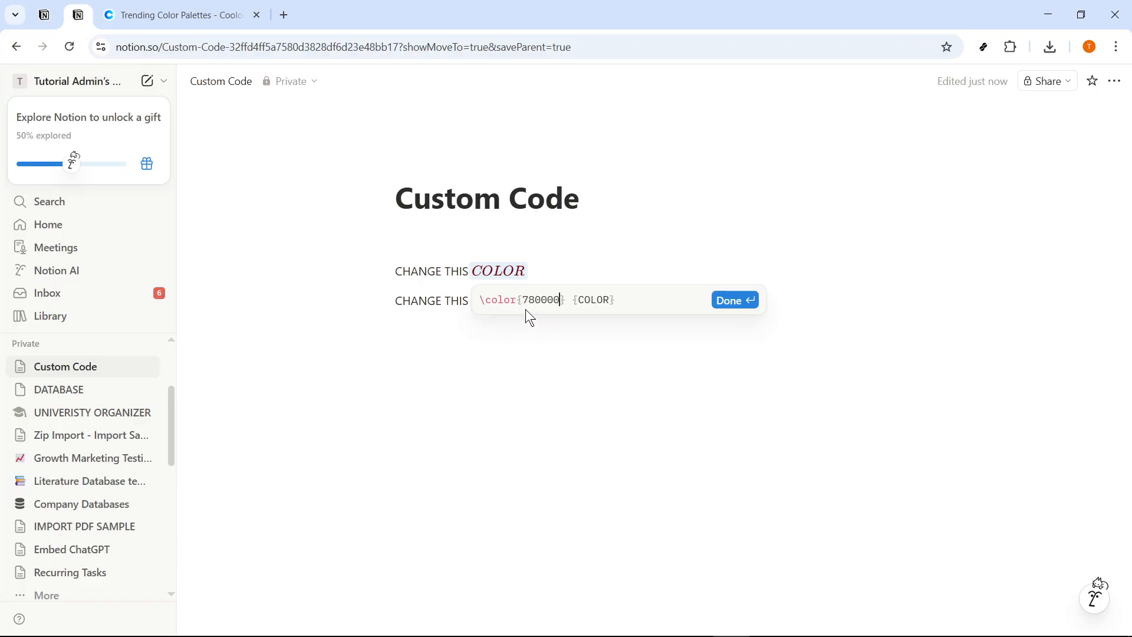
{"action": "left_click", "coordinate": [525, 300]}
{"action": "type", "text": "#"}
{"action": "left_click", "coordinate": [731, 307]}
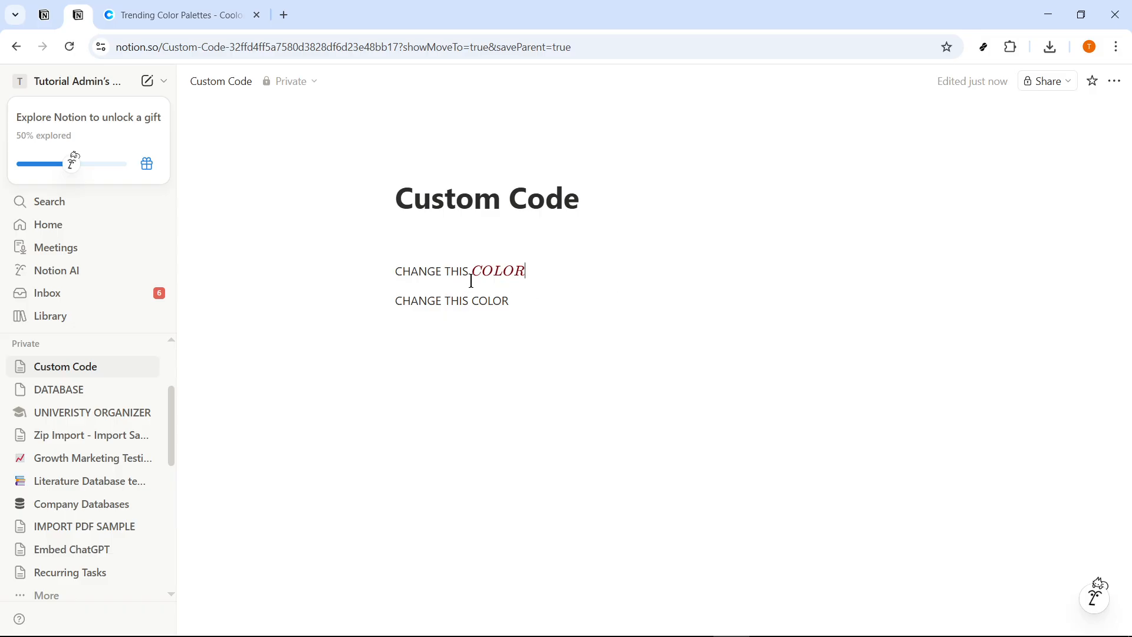
{"action": "left_click", "coordinate": [506, 277]}
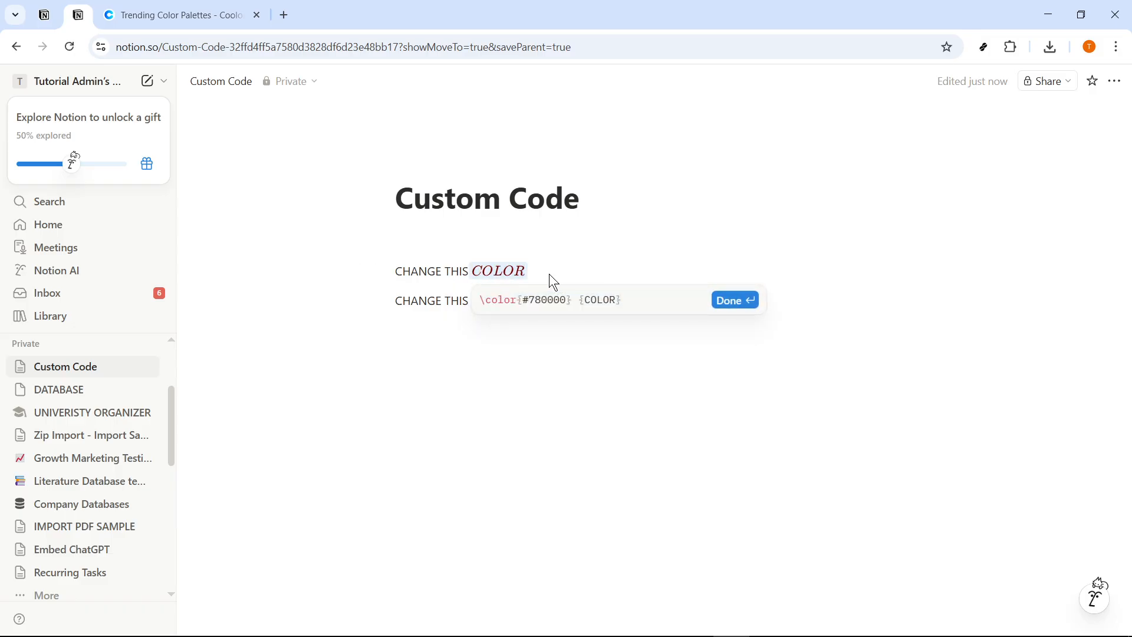
{"action": "left_click", "coordinate": [549, 274]}
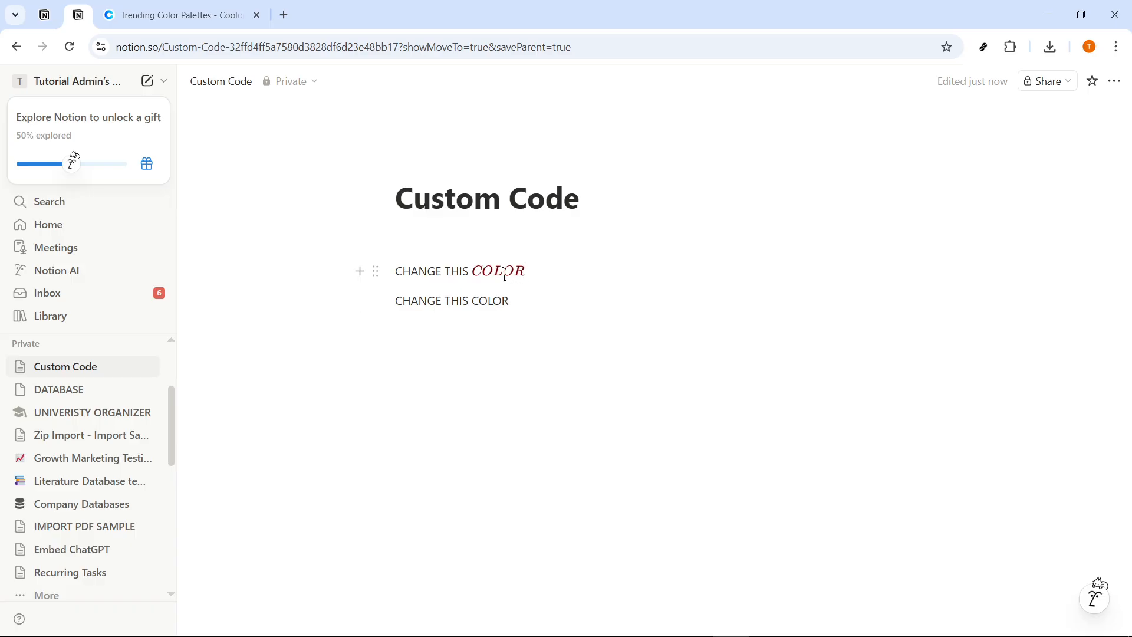
{"action": "left_click", "coordinate": [505, 276]}
{"action": "left_click", "coordinate": [545, 274]}
{"action": "left_click", "coordinate": [504, 272]}
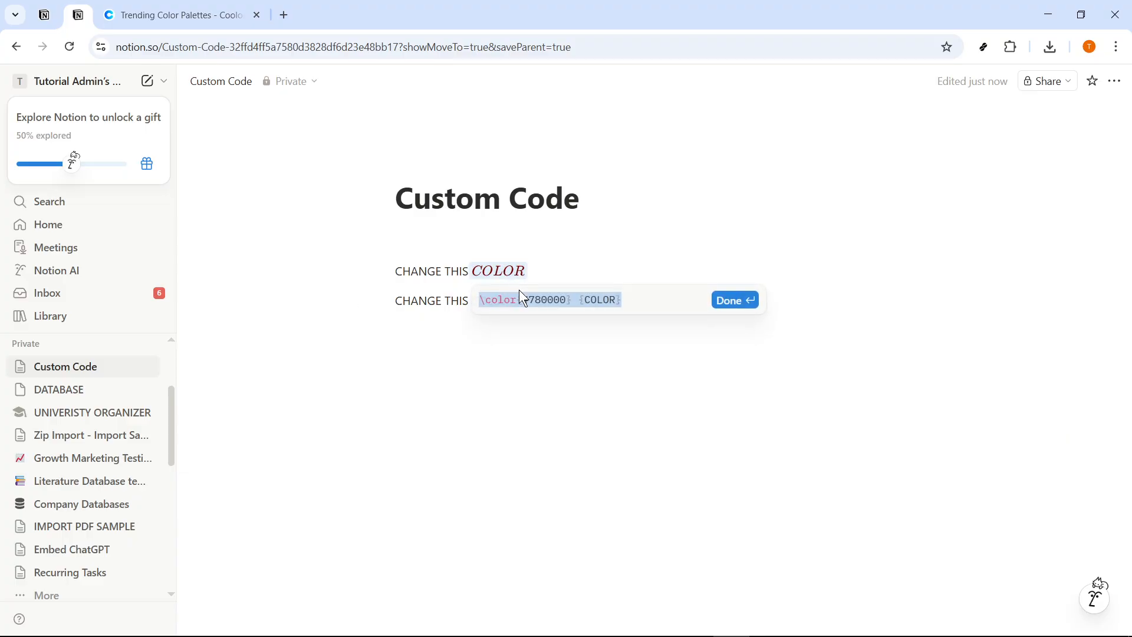
{"action": "left_click", "coordinate": [516, 281]}
Reopen the first line's equation and insert \colorbox{} with empty braces between \color{#780000} and {COLOR}.
{"action": "left_click", "coordinate": [500, 270]}
{"action": "left_click", "coordinate": [574, 302]}
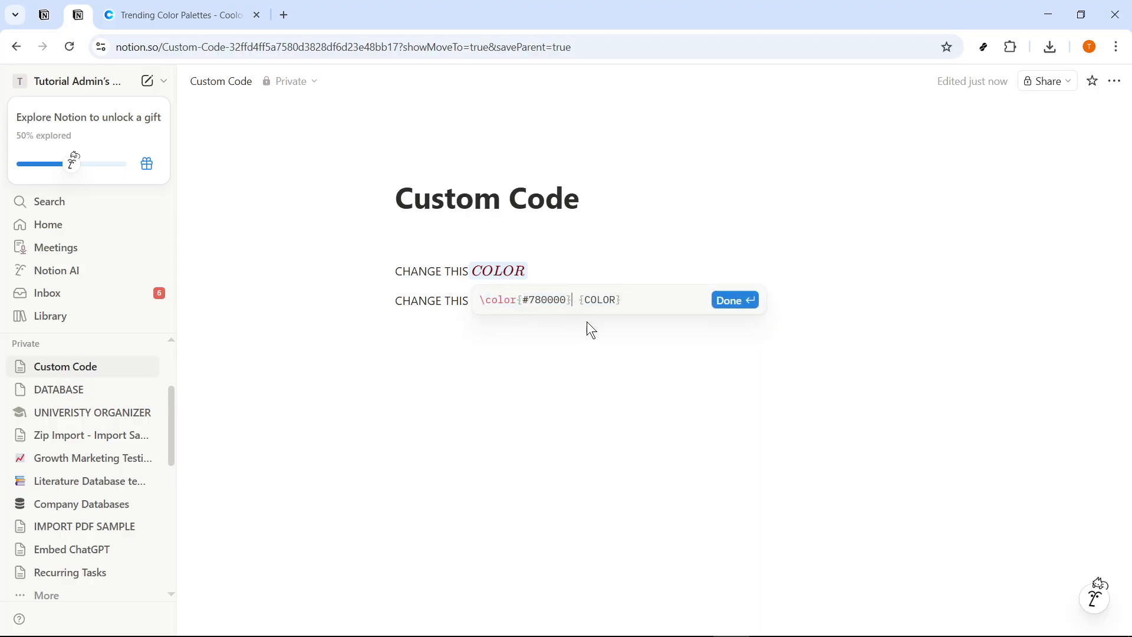
{"action": "type", "text": "\\colorb"}
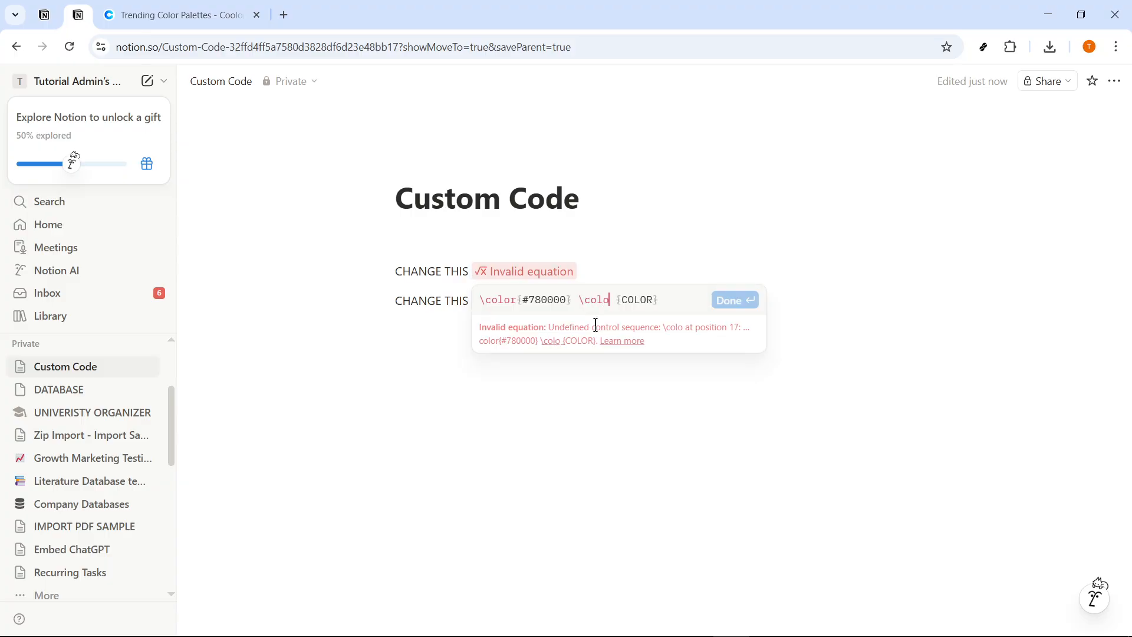
{"action": "type", "text": "ox"}
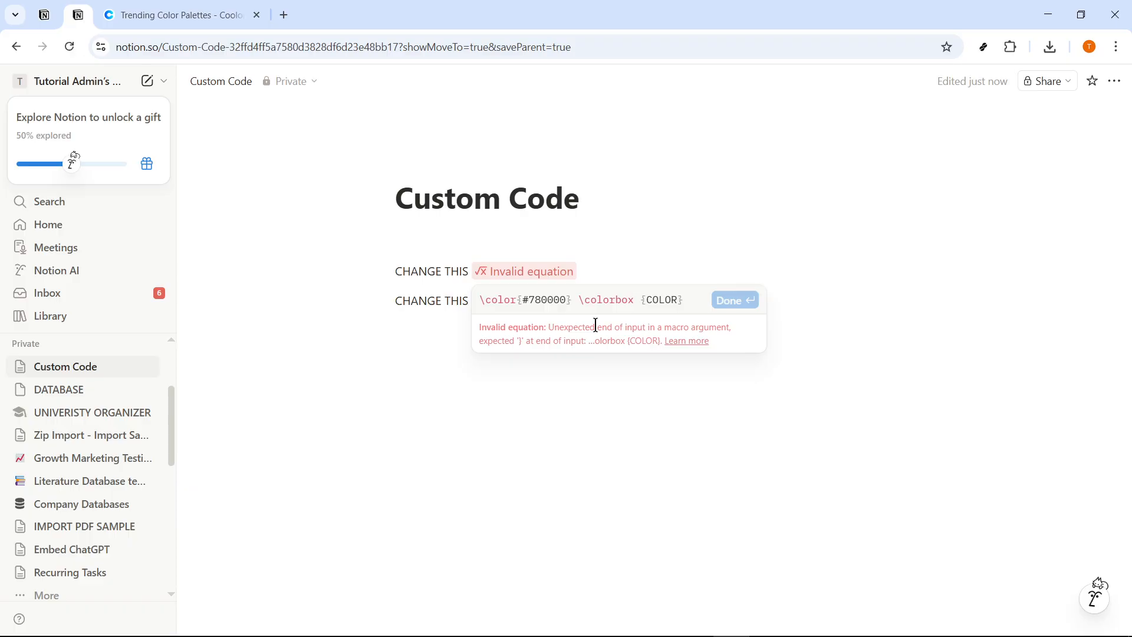
{"action": "type", "text": "{}"}
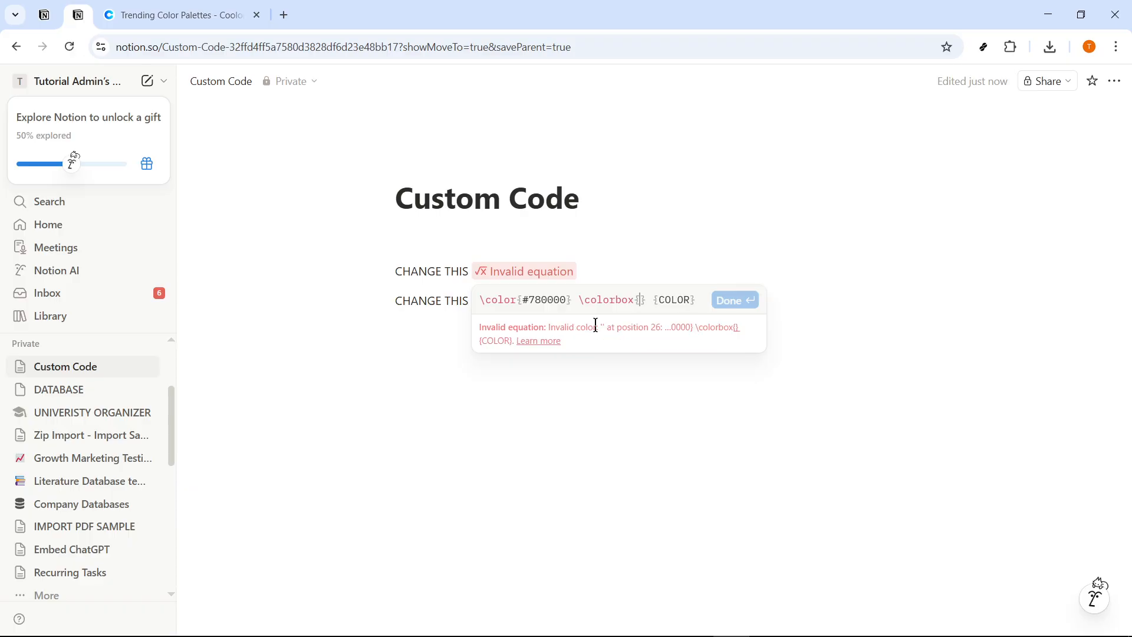
Copy the yellow of Coolors' Sunny Beach Day palette, enter it as #e9c46a in the \colorbox braces in Notion, and finish the equation.
{"action": "left_click", "coordinate": [197, 15]}
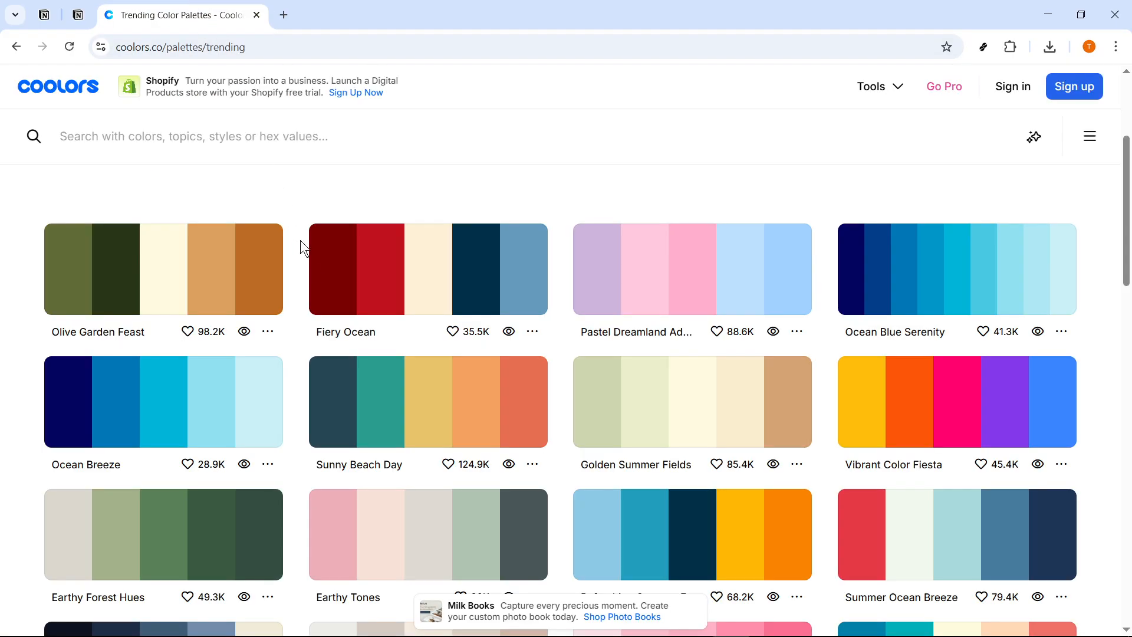
{"action": "left_click", "coordinate": [445, 413]}
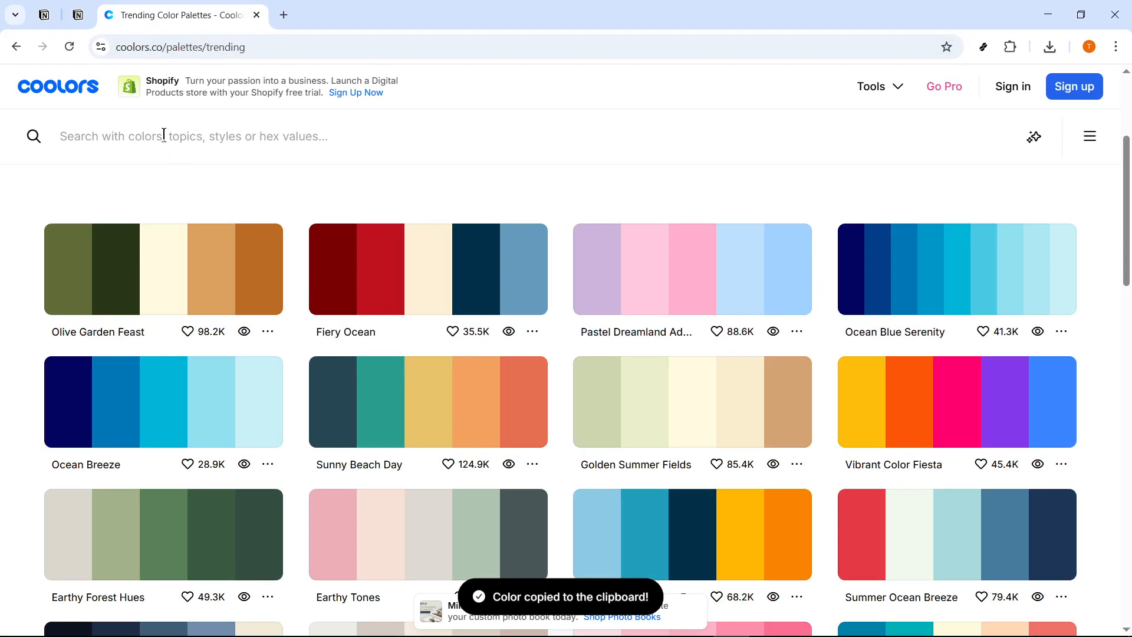
{"action": "left_click", "coordinate": [78, 15]}
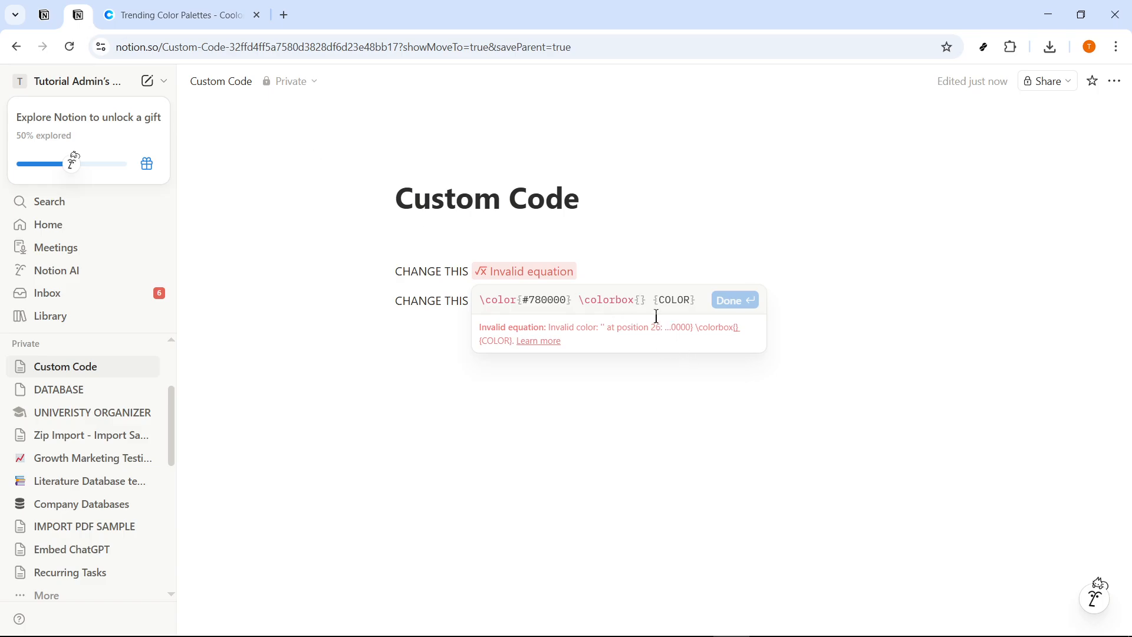
{"action": "key", "text": "ctrl+v"}
{"action": "left_click", "coordinate": [641, 301]}
{"action": "type", "text": "#"}
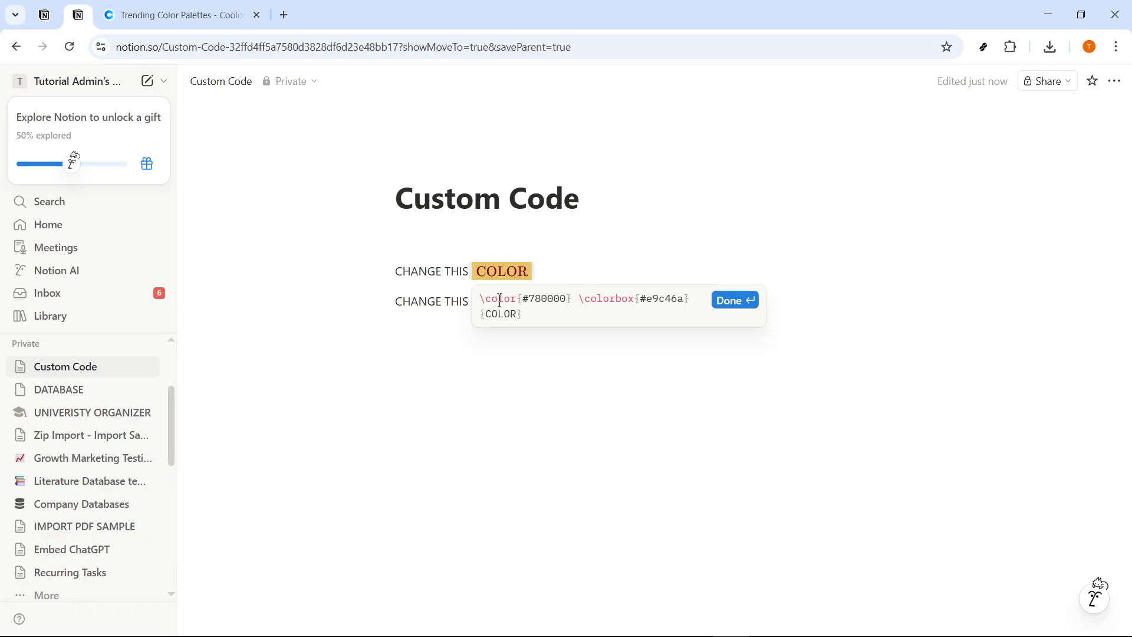
{"action": "left_click_drag", "start_coordinate": [480, 298], "coordinate": [689, 298]}
{"action": "left_click", "coordinate": [578, 298]}
{"action": "left_click_drag", "start_coordinate": [538, 313], "coordinate": [478, 313]}
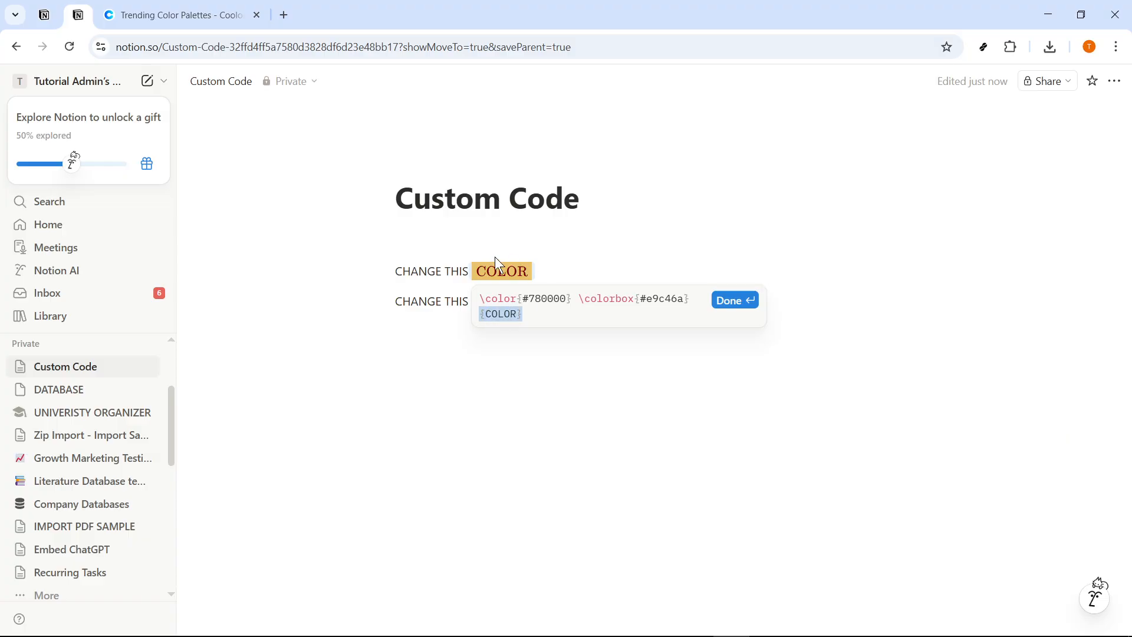
{"action": "left_click", "coordinate": [729, 306]}
{"action": "left_click", "coordinate": [591, 349]}
{"action": "left_click", "coordinate": [491, 302]}
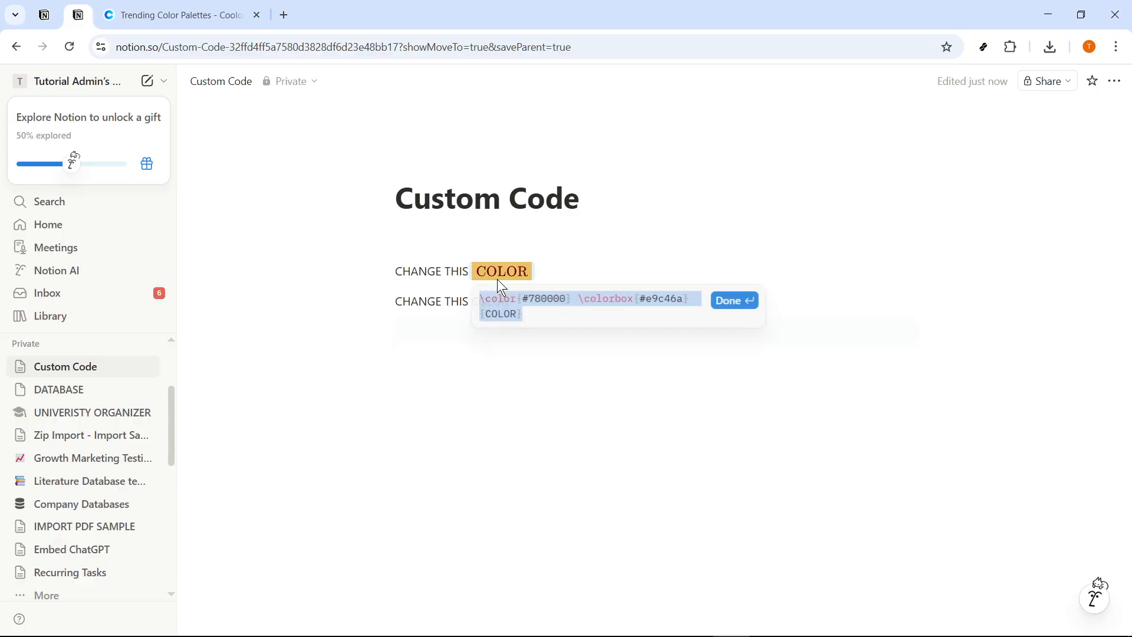
{"action": "left_click", "coordinate": [555, 348]}
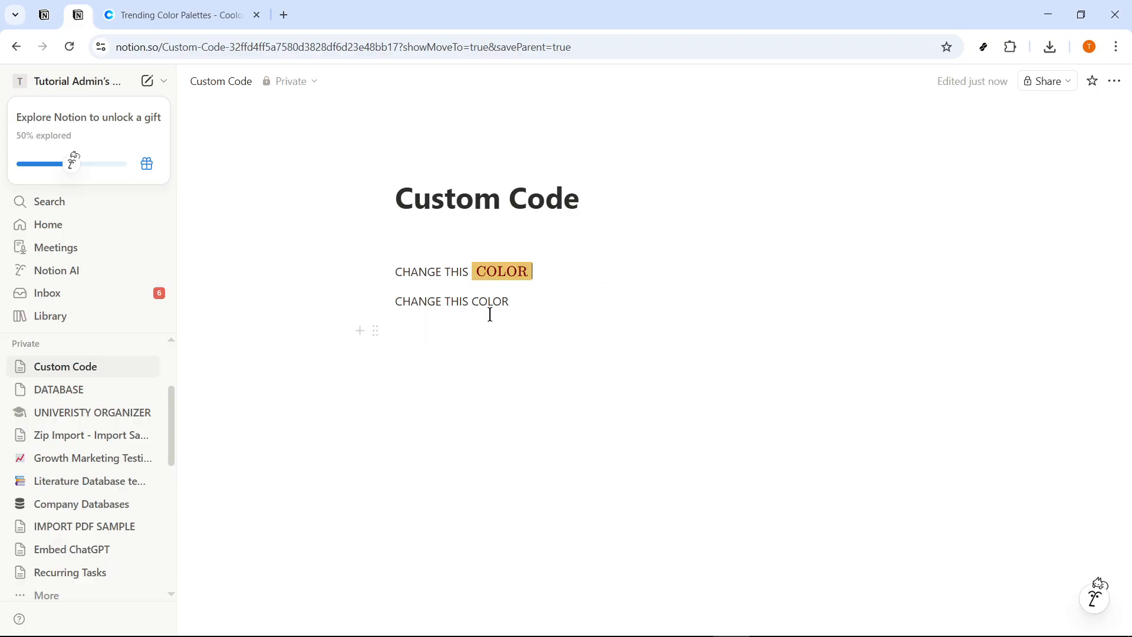
Mark the word COLOR on the second line as an inline equation and enclose it in curly braces.
{"action": "left_click", "coordinate": [517, 273]}
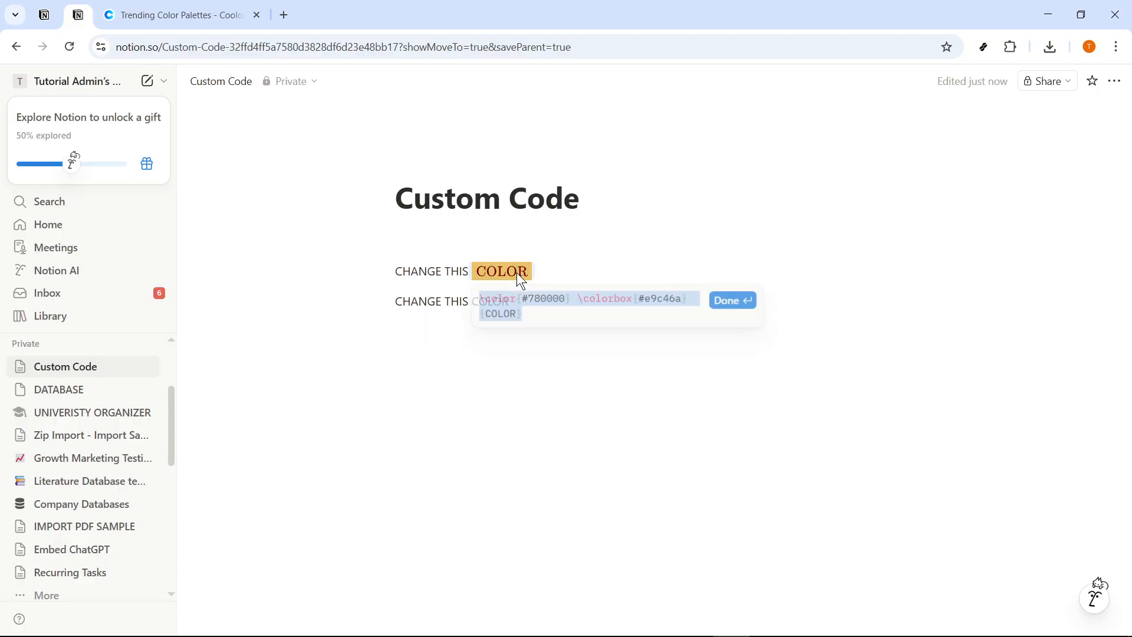
{"action": "left_click", "coordinate": [731, 302]}
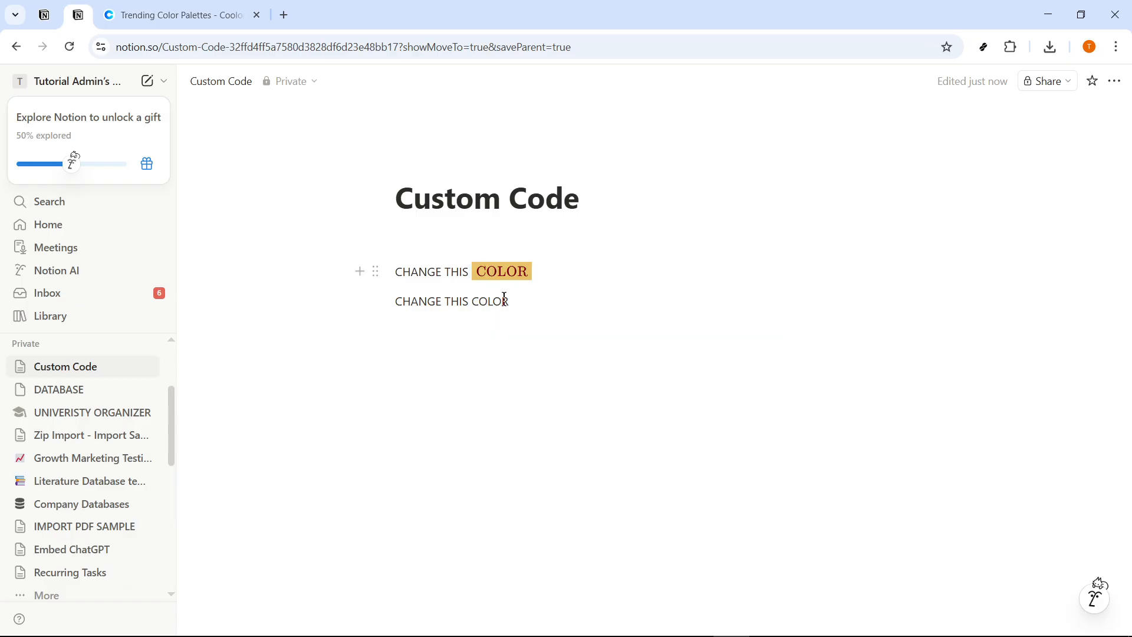
{"action": "double_click", "coordinate": [509, 302]}
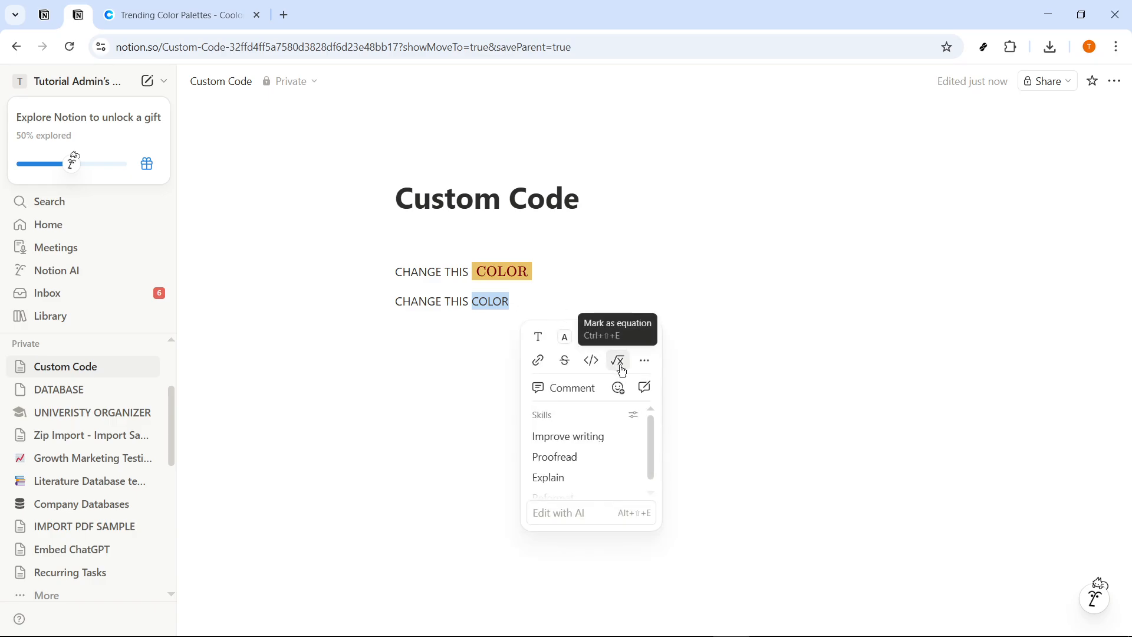
{"action": "left_click", "coordinate": [621, 367]}
{"action": "left_click", "coordinate": [512, 332]}
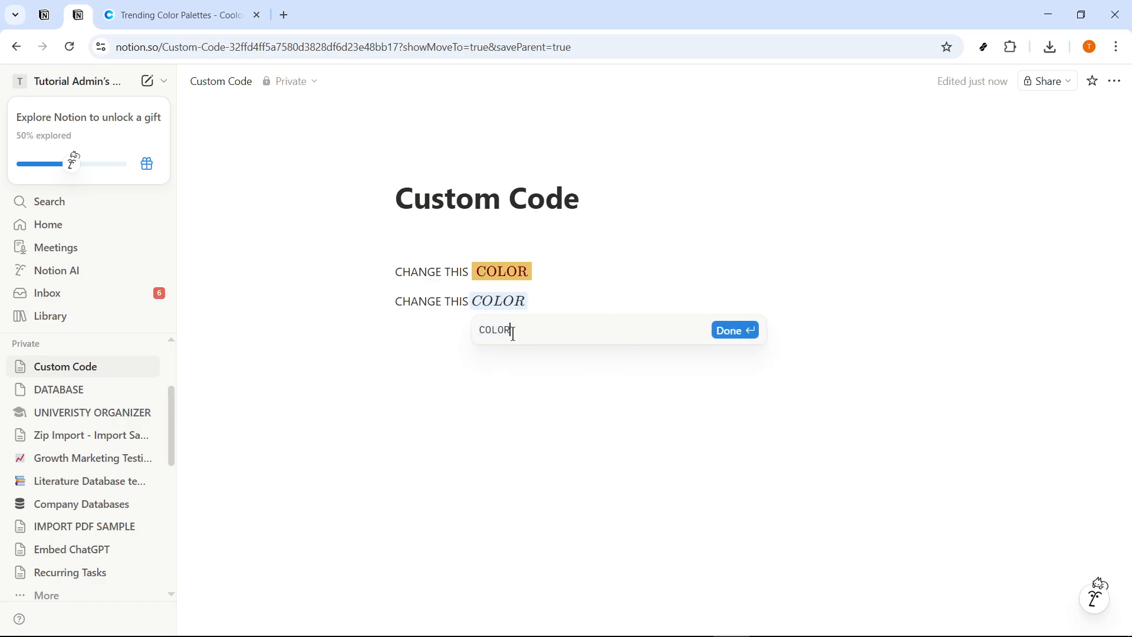
{"action": "type", "text": "}"}
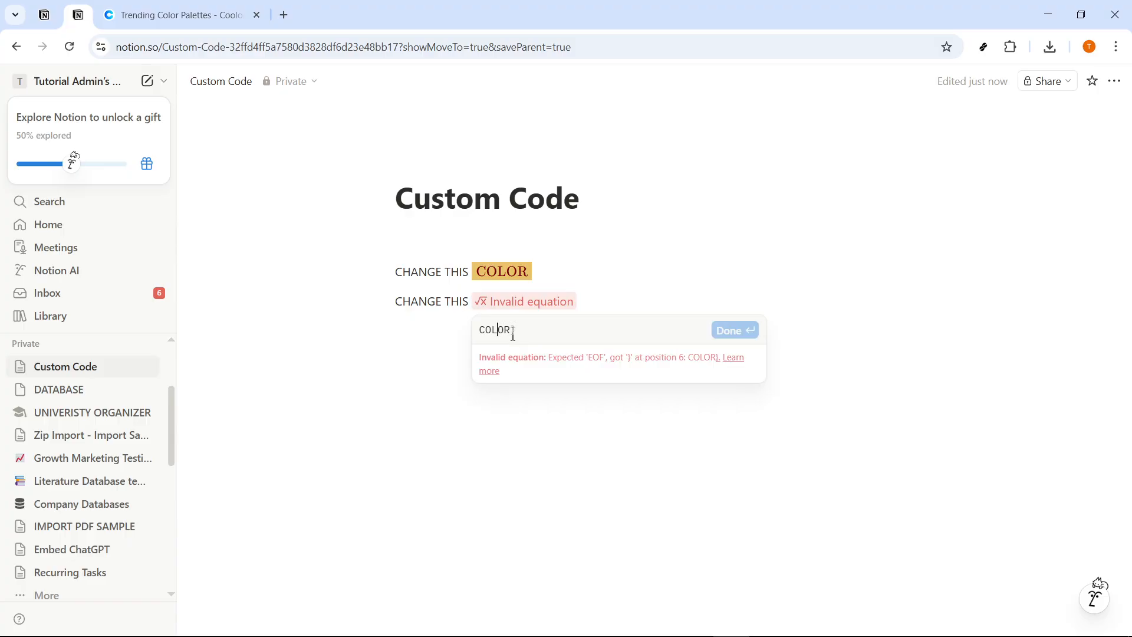
{"action": "type", "text": "{"}
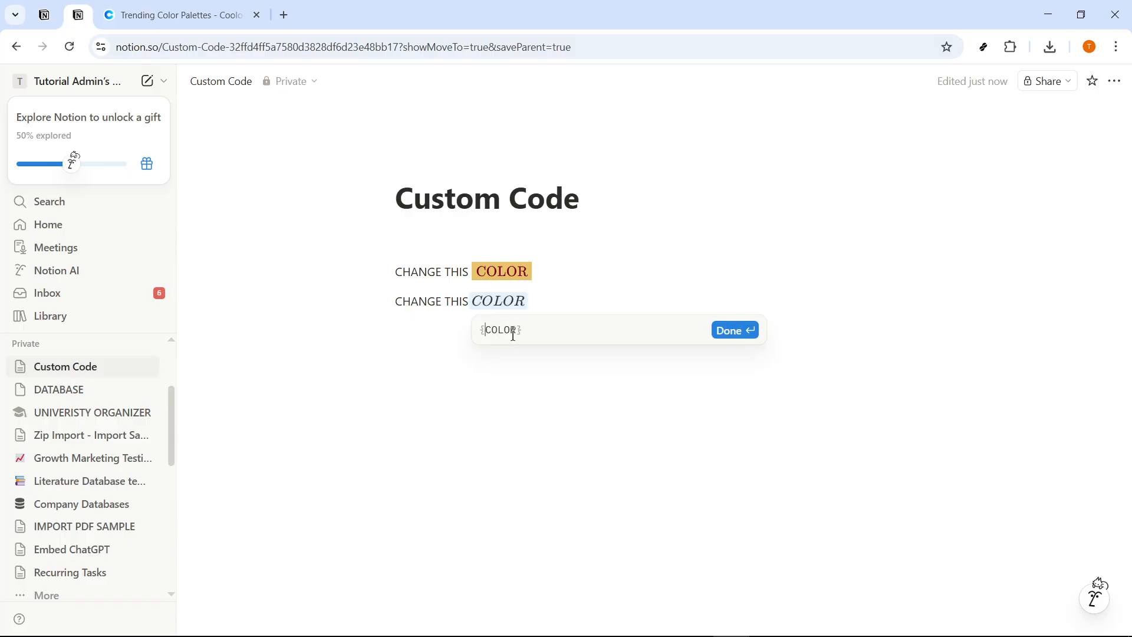
Insert the command \color{} with empty braces in front of {COLOR} in the second line's equation.
{"action": "key", "text": "Left"}
{"action": "type", "text": "\\color"}
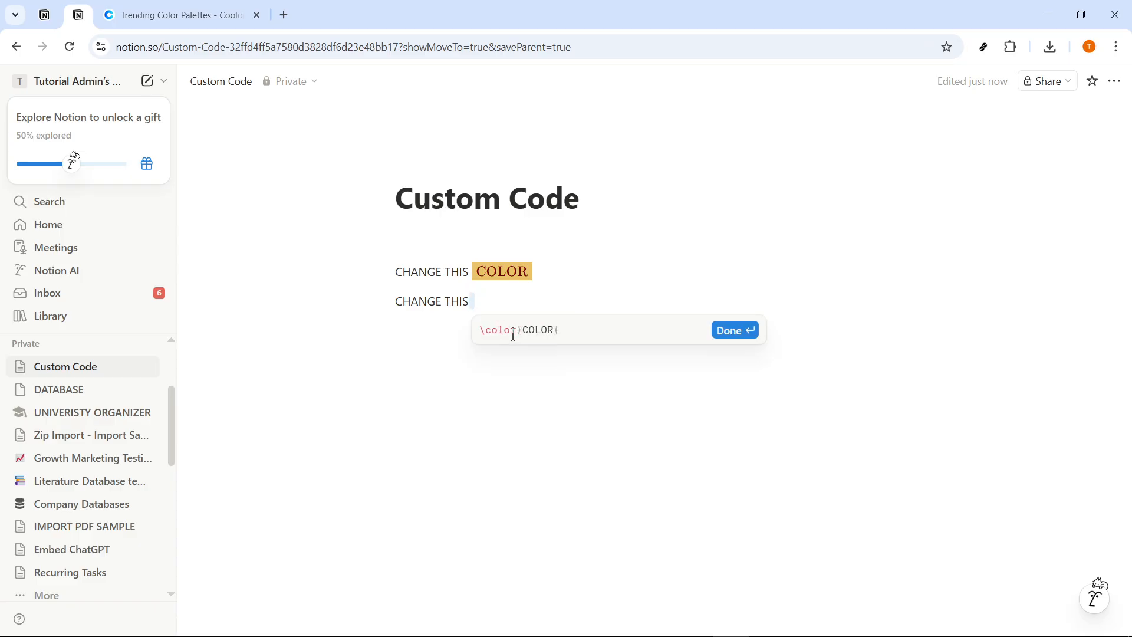
{"action": "type", "text": " {}"}
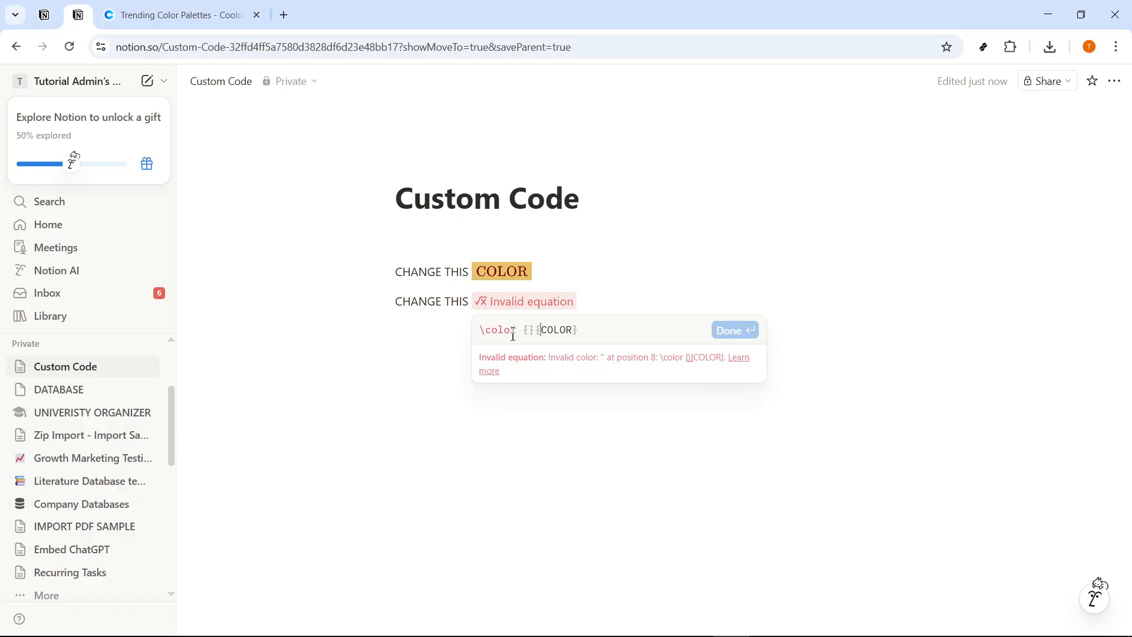
{"action": "key", "text": "Left"}
{"action": "key", "text": "Left"}
{"action": "key", "text": "BackSpace"}
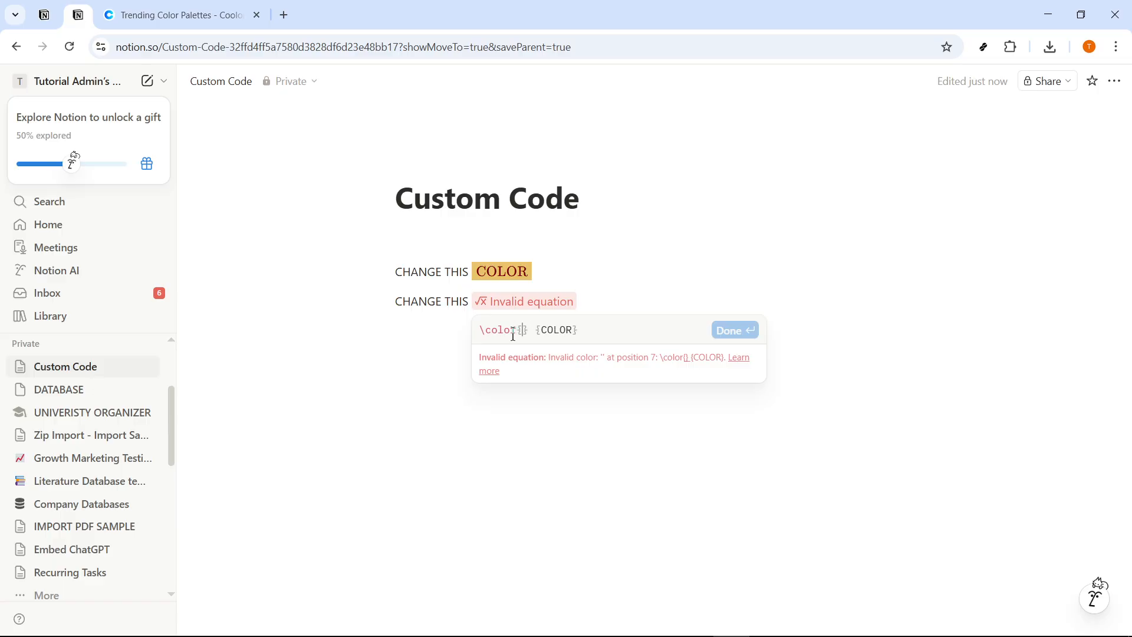
Copy the orange-red of Coolors' Sunny Beach Day palette and enter it as e76f51 in the \color braces in Notion.
{"action": "left_click", "coordinate": [244, 9]}
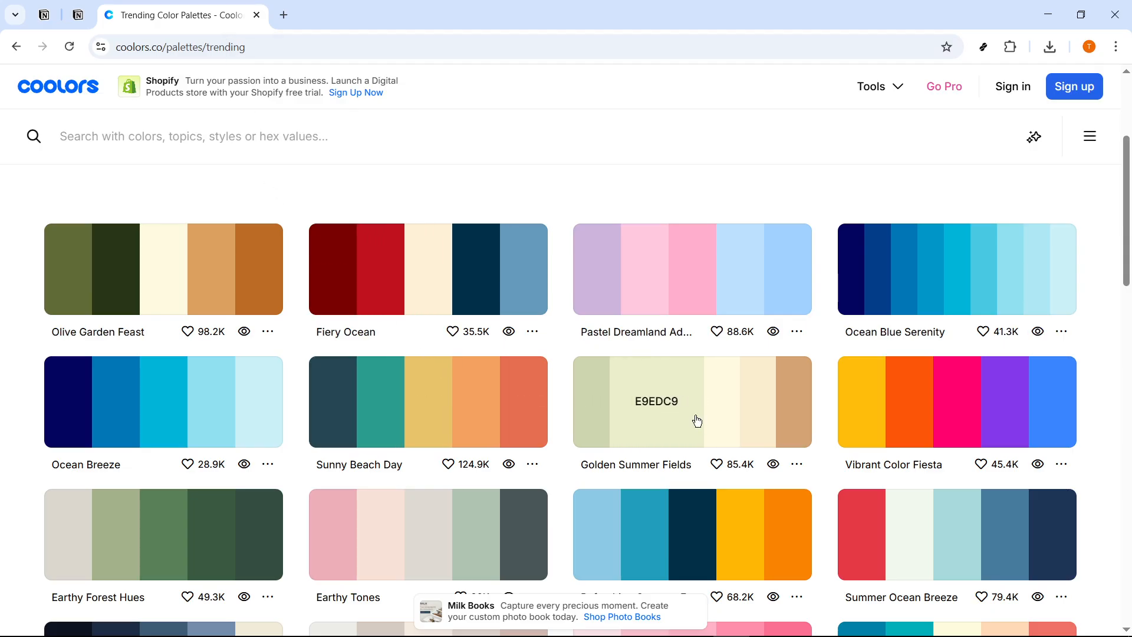
{"action": "left_click", "coordinate": [515, 416]}
{"action": "left_click", "coordinate": [79, 16]}
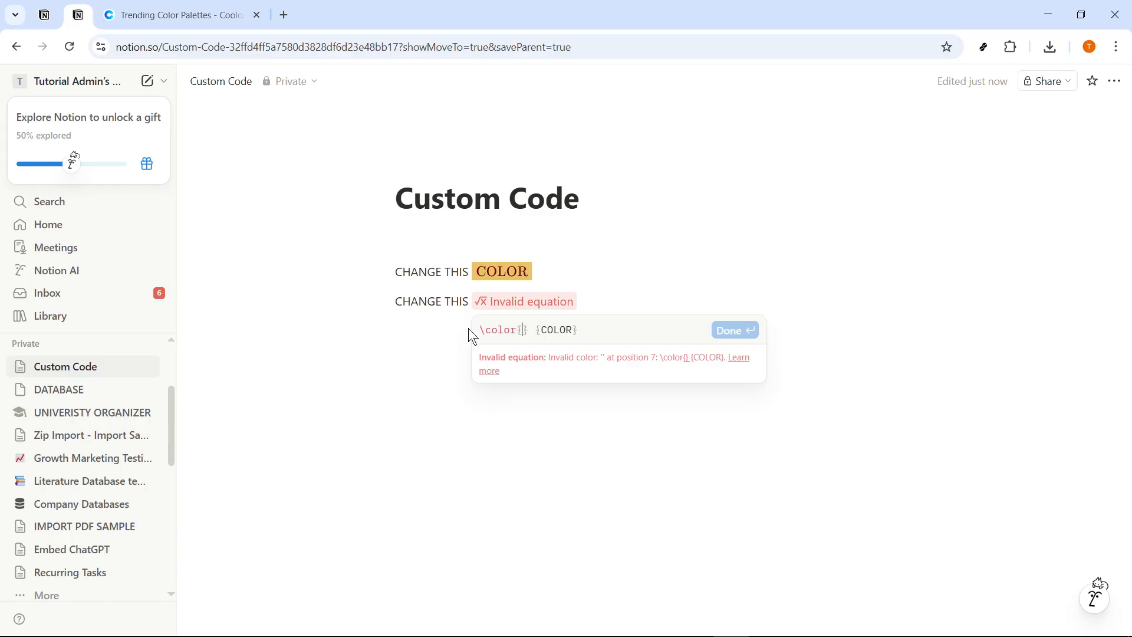
{"action": "key", "text": "ctrl+v"}
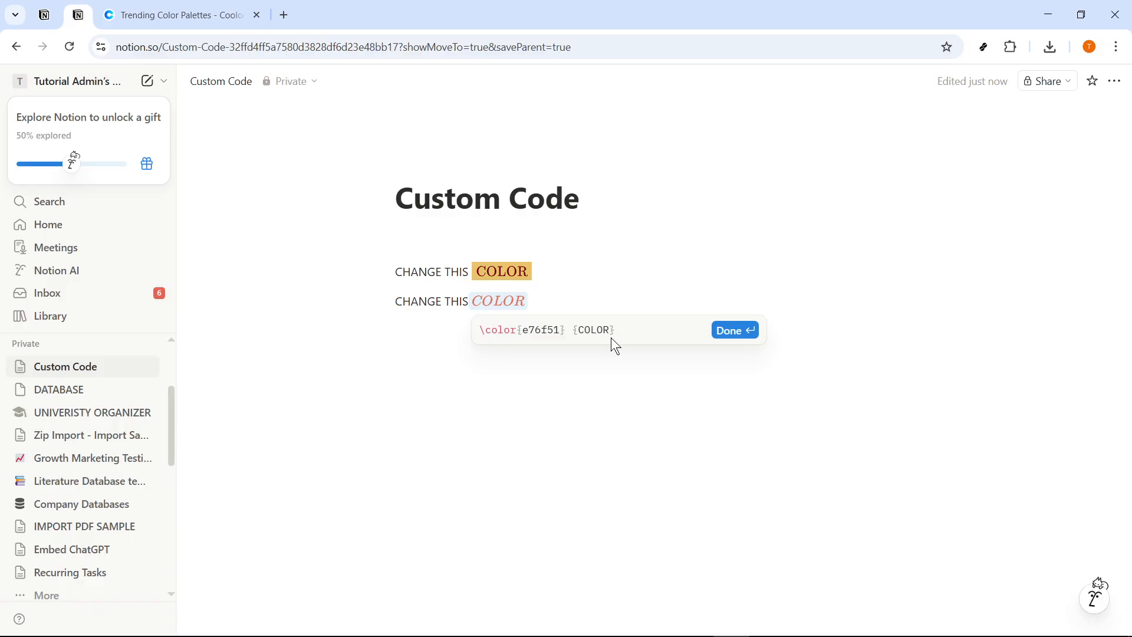
Add \colorbox{606c38} before {COLOR}, using the olive green copied from Coolors' Olive Garden Feast palette, and finish the equation in Notion.
{"action": "type", "text": "\\colorbox{}"}
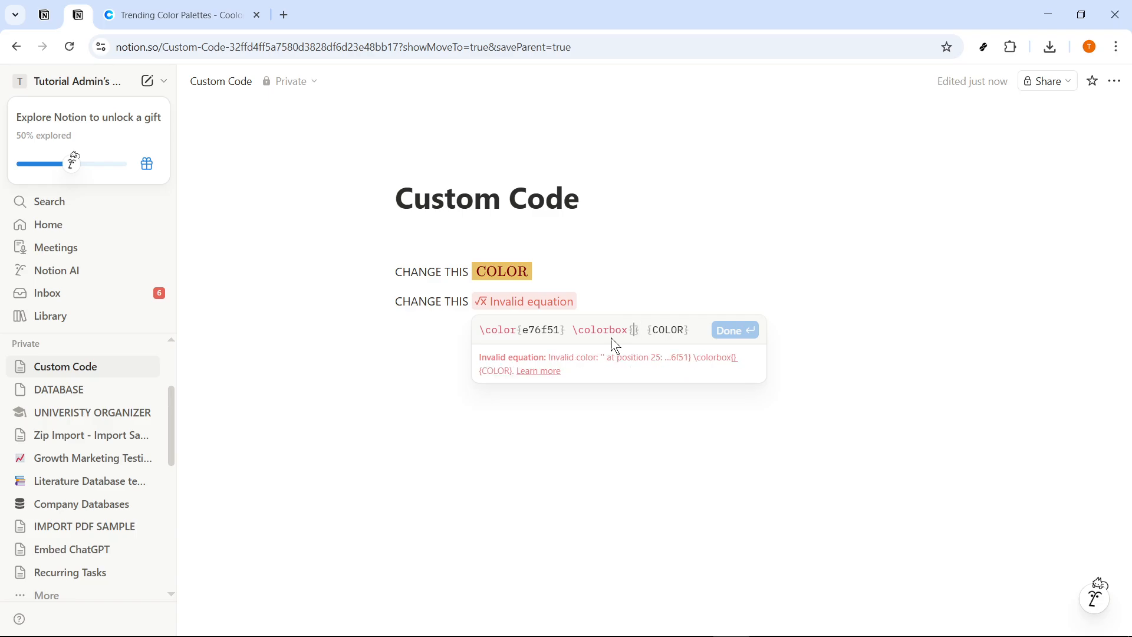
{"action": "left_click", "coordinate": [132, 14]}
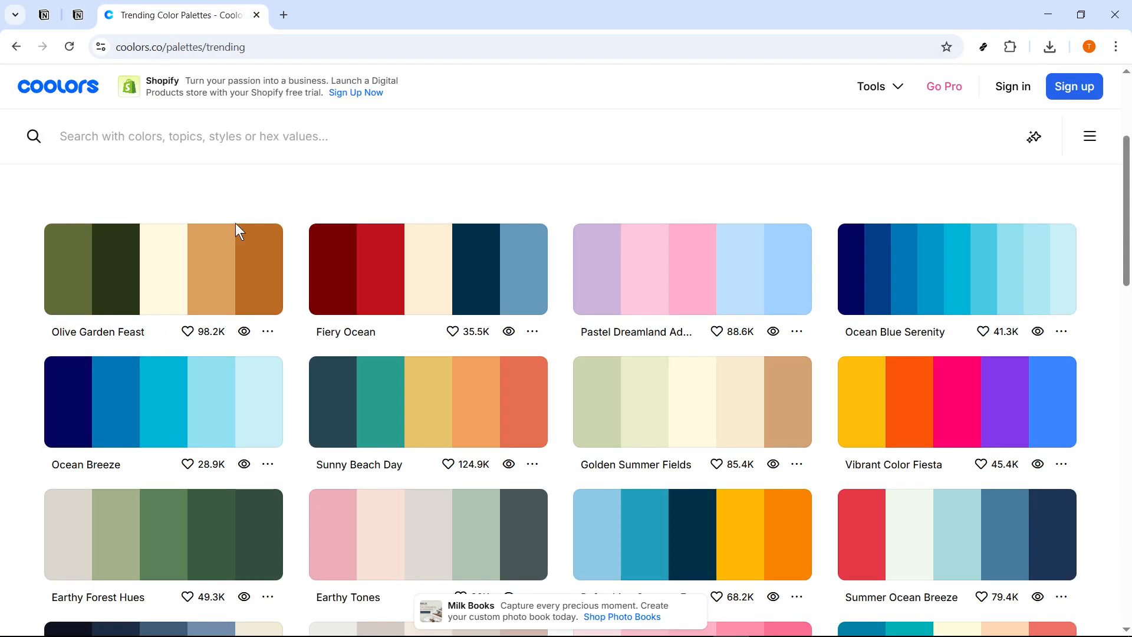
{"action": "left_click", "coordinate": [72, 285]}
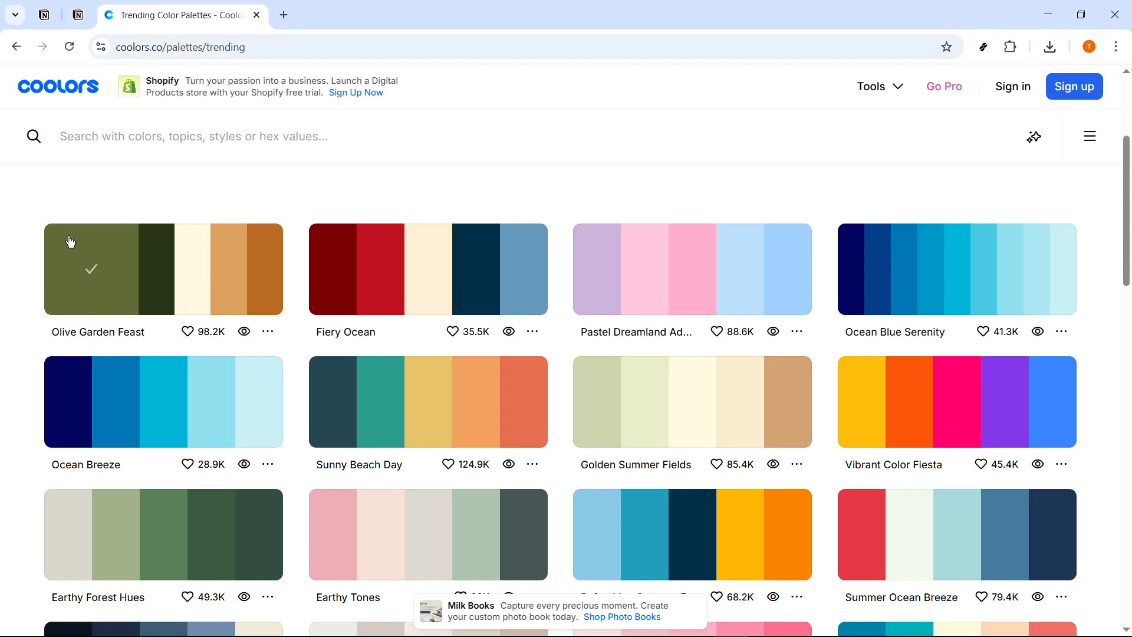
{"action": "left_click", "coordinate": [78, 14]}
{"action": "key", "text": "ctrl+v"}
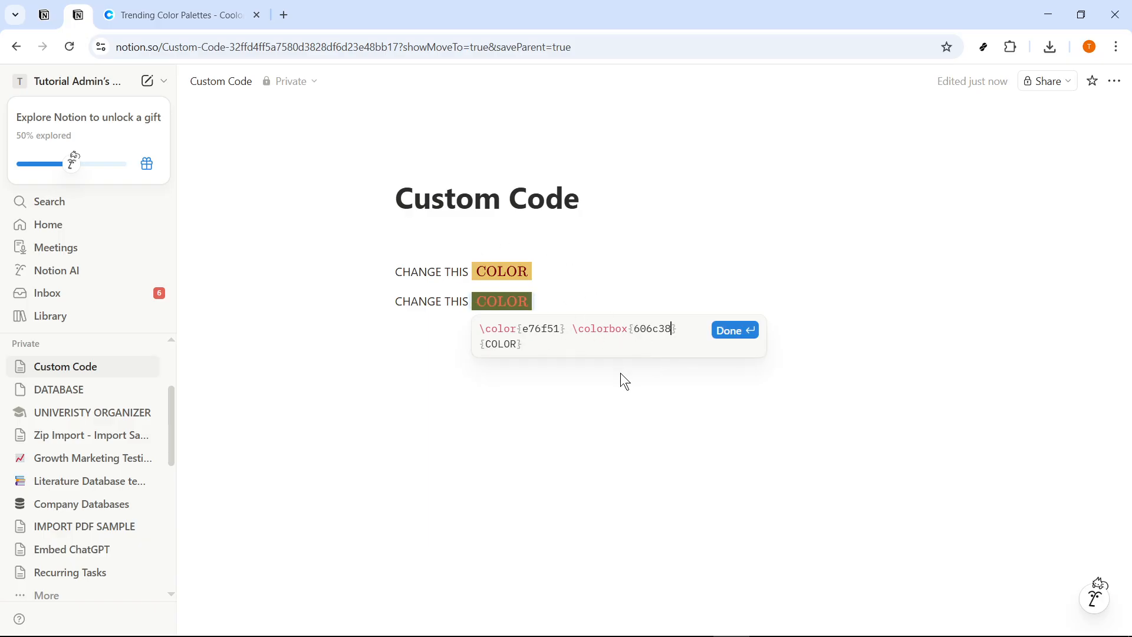
{"action": "left_click", "coordinate": [732, 342]}
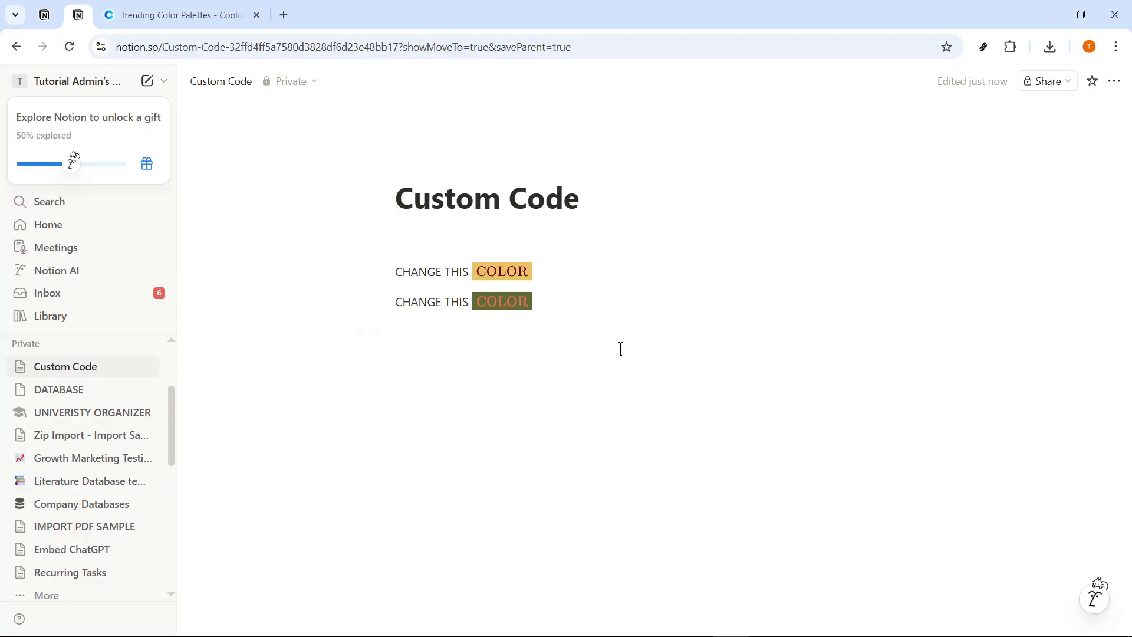
Reopen the second line's equation, prefix both hex codes with # to read #e76f51 and #606c38, and finish it.
{"action": "left_click", "coordinate": [503, 301]}
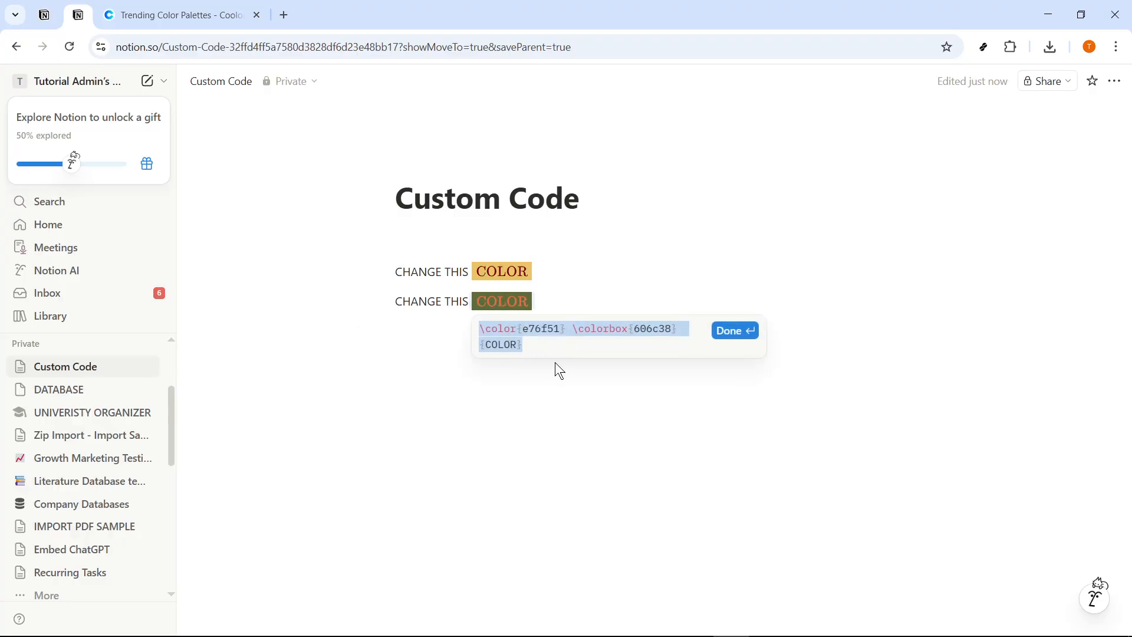
{"action": "left_click", "coordinate": [523, 329]}
{"action": "type", "text": "#"}
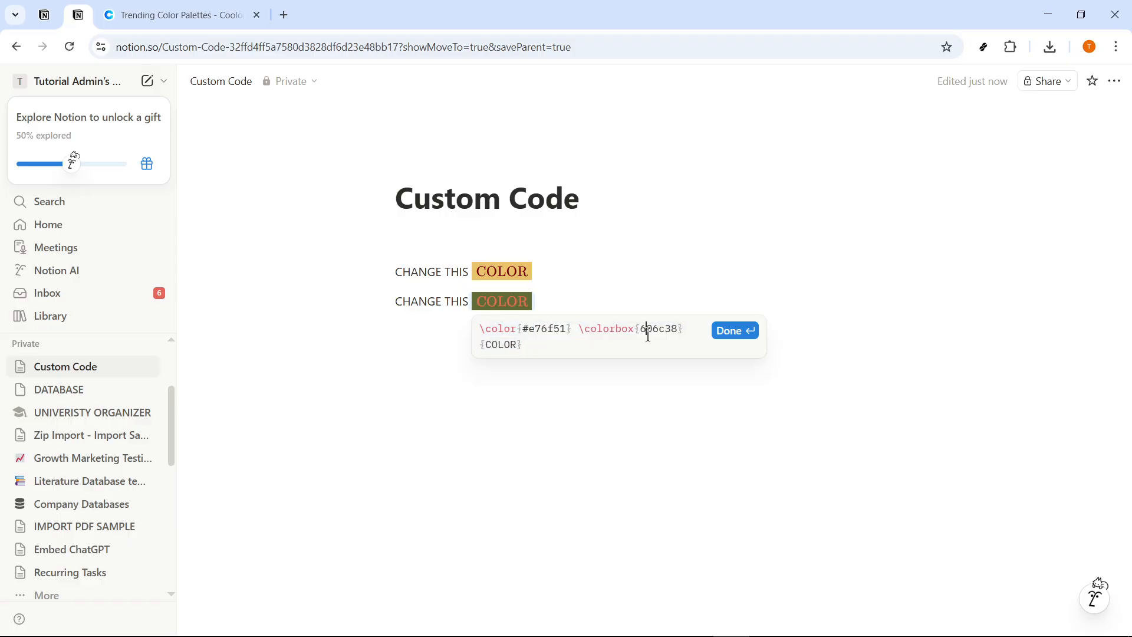
{"action": "type", "text": "#"}
{"action": "left_click", "coordinate": [566, 329]}
{"action": "key", "text": "BackSpace"}
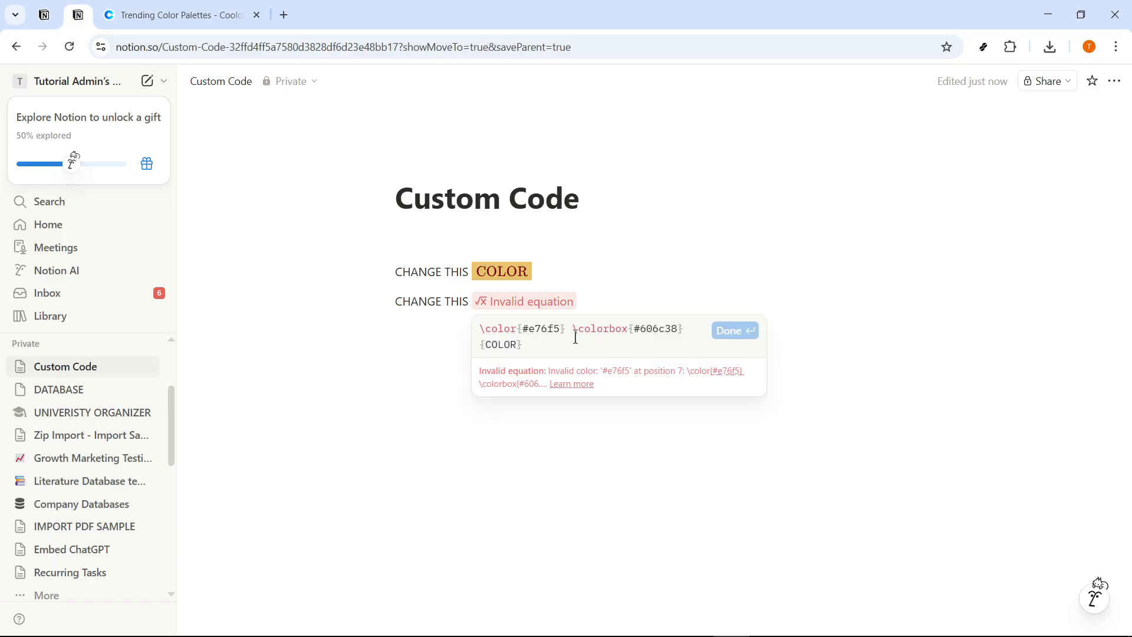
{"action": "type", "text": "1"}
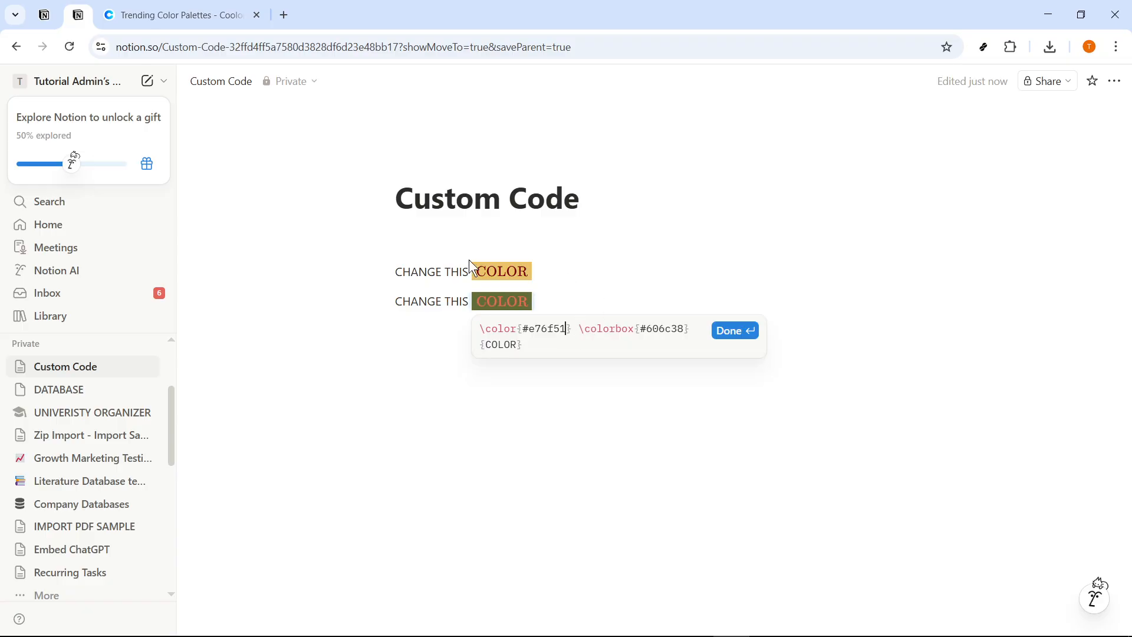
{"action": "left_click", "coordinate": [740, 334]}
{"action": "left_click", "coordinate": [522, 374]}
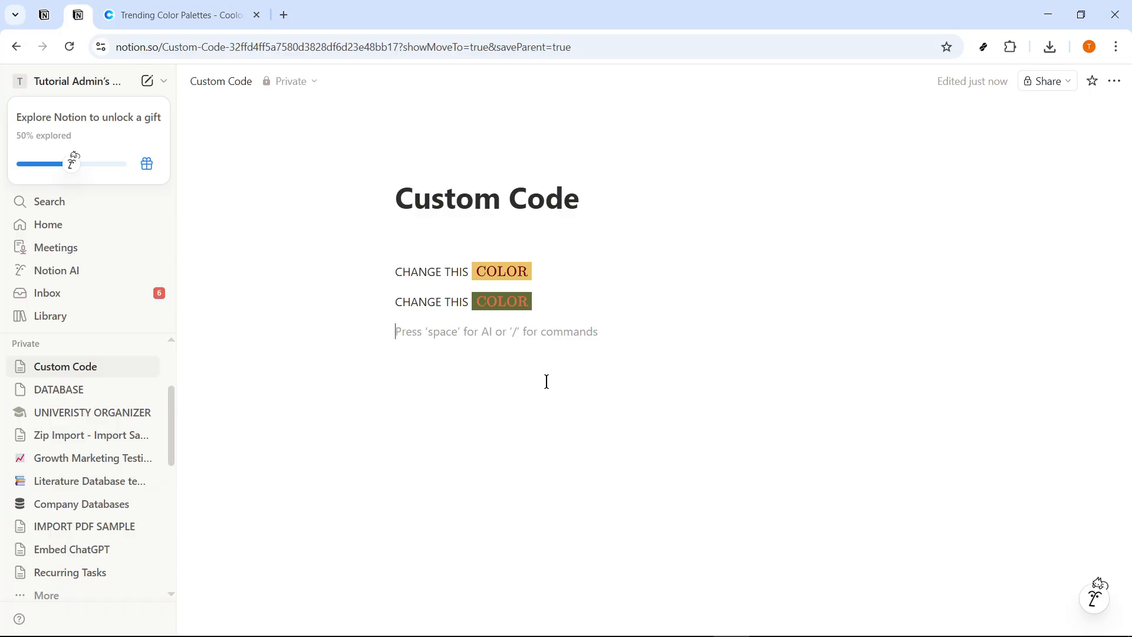
{"action": "left_click", "coordinate": [639, 307]}
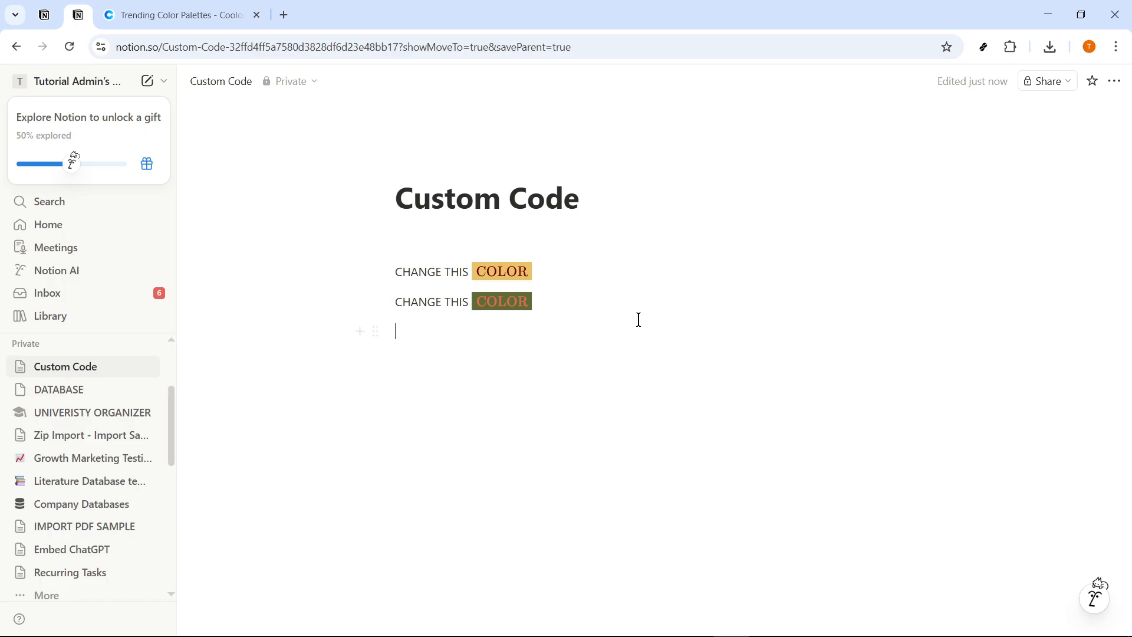
{"action": "key", "text": "Escape"}
{"action": "left_click", "coordinate": [474, 325]}
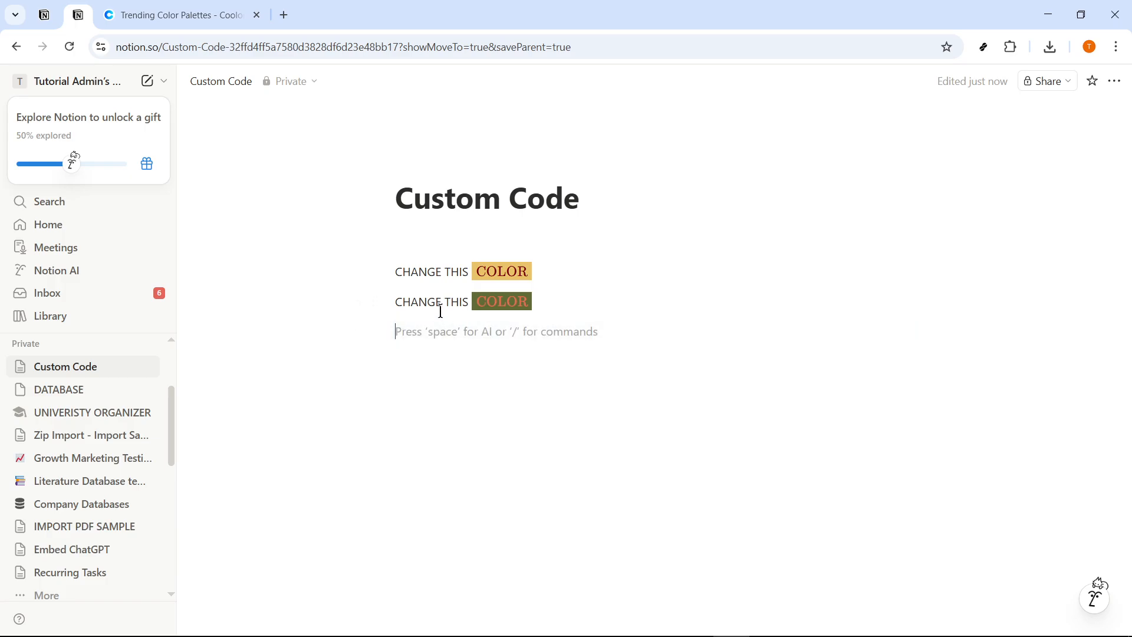